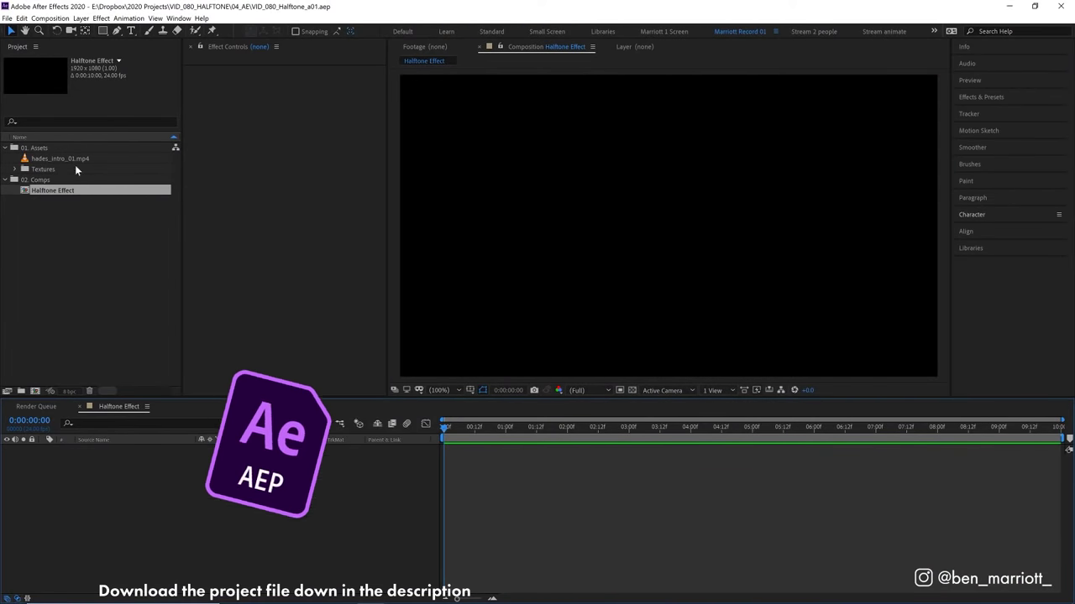
- Add hades_intro_01.mp4 to the Halftone Effect comp and preview it to 0:00:01:13
{"action": "left_click_drag", "start_coordinate": [61, 158], "coordinate": [660, 240]}
{"action": "key", "text": "space"}
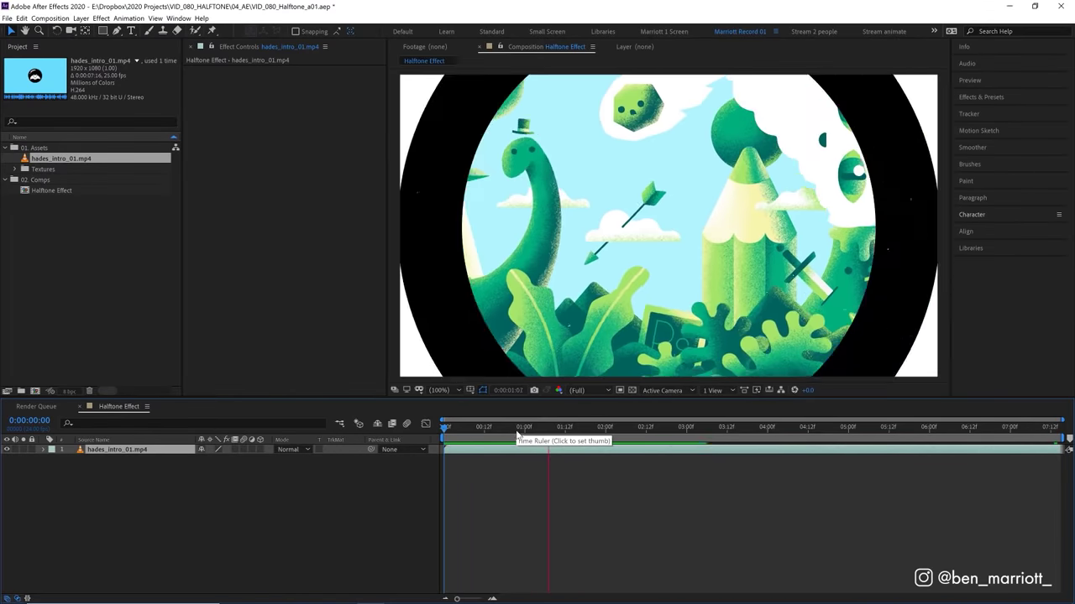
{"action": "left_click", "coordinate": [569, 428]}
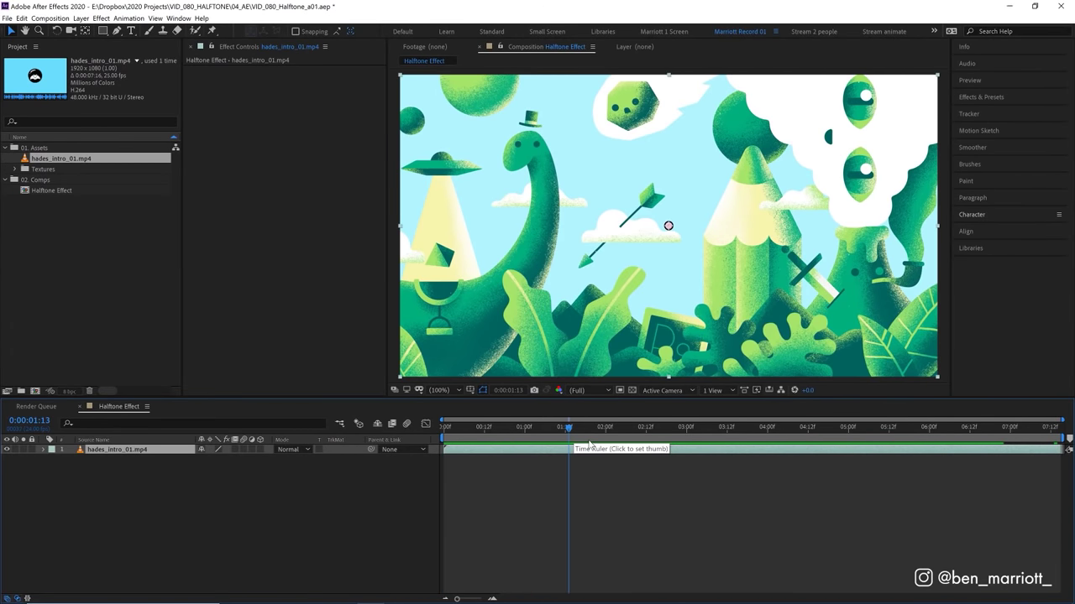
- Pre-compose the footage layer as 'Animation Base' and scrub through it
{"action": "key", "text": "ctrl+shift+c"}
{"action": "type", "text": "Animation Base"}
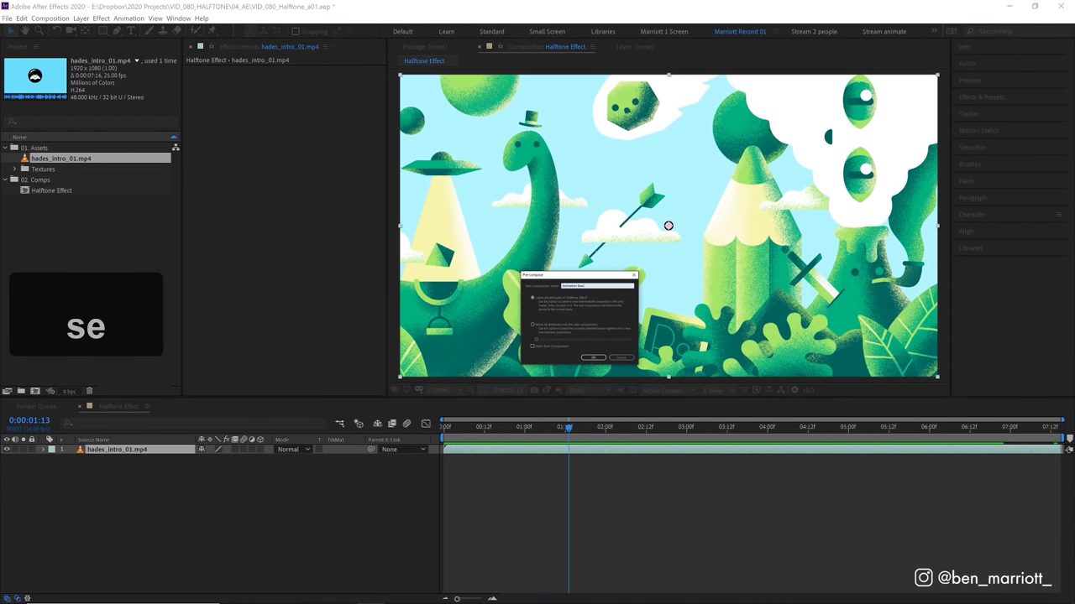
{"action": "key", "text": "Return"}
{"action": "mouse_move", "coordinate": [558, 428]}
{"action": "left_mouse_down"}
{"action": "mouse_move", "coordinate": [512, 428]}
{"action": "mouse_move", "coordinate": [569, 428]}
{"action": "left_mouse_up"}
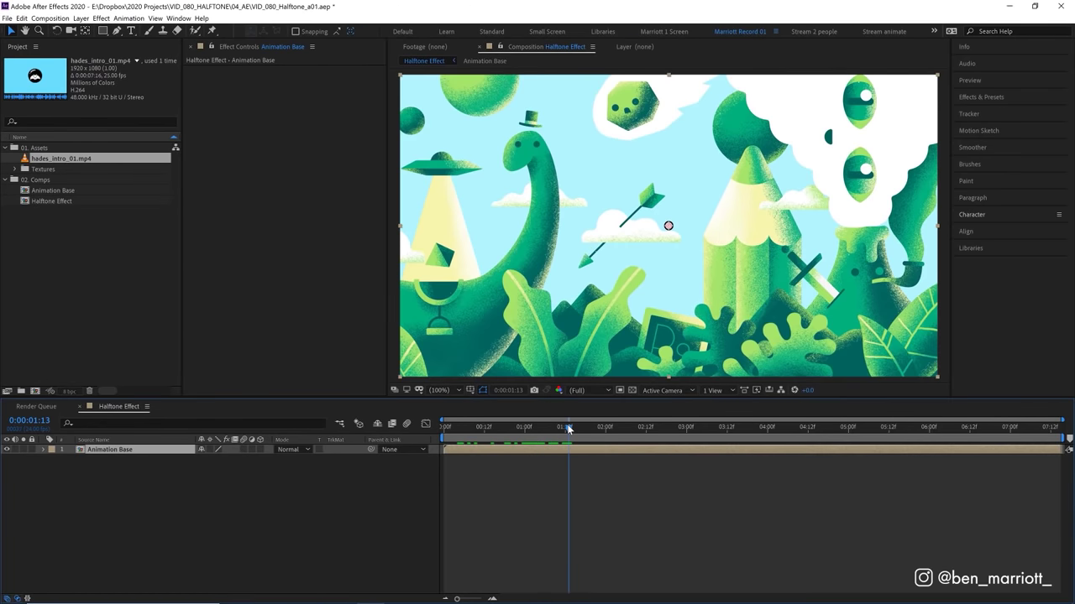
- Hide Animation Base and create a full-frame white background solid
{"action": "left_click", "coordinate": [7, 450]}
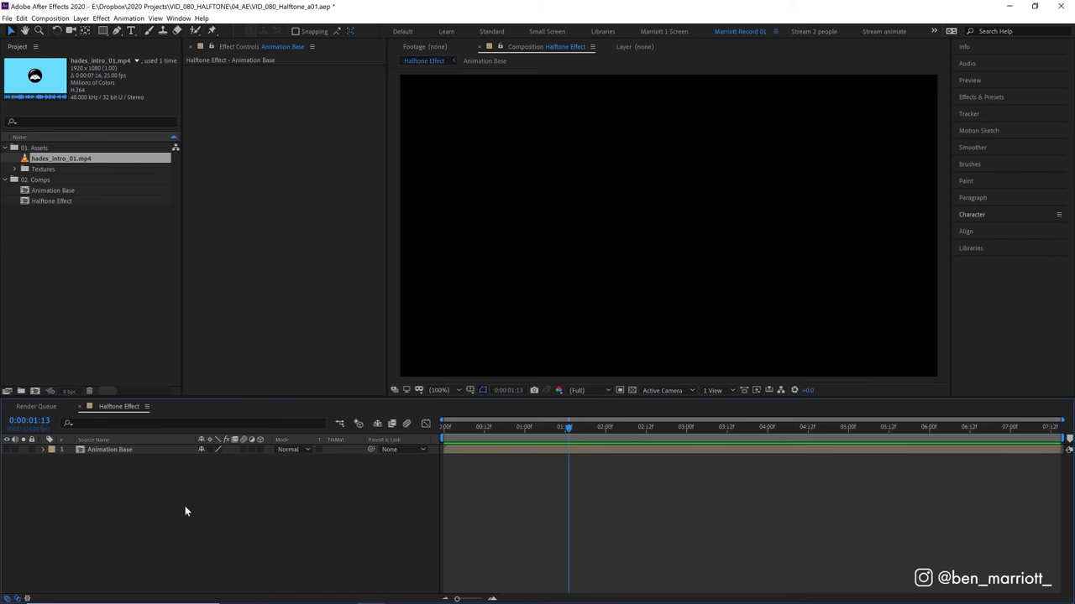
{"action": "key", "text": "ctrl+y"}
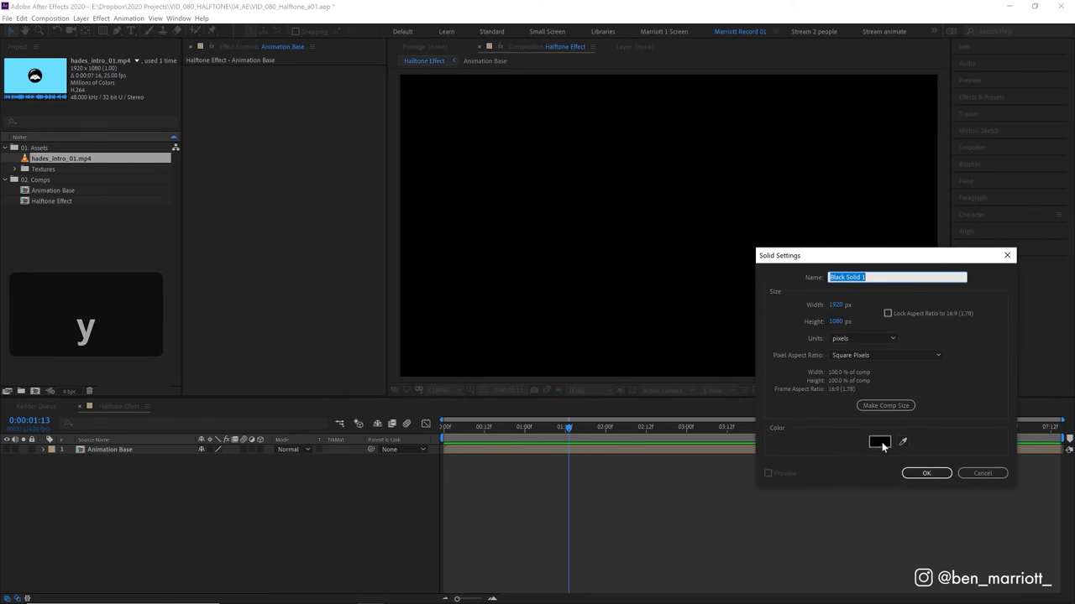
{"action": "left_click", "coordinate": [879, 443]}
{"action": "left_click_drag", "start_coordinate": [672, 411], "coordinate": [599, 339]}
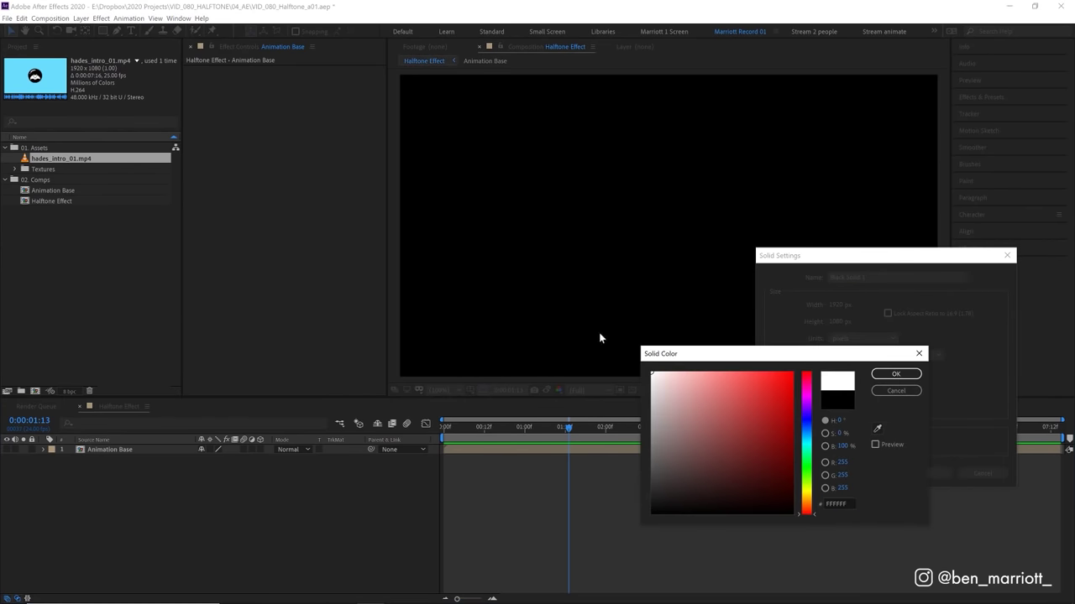
{"action": "left_click", "coordinate": [897, 374]}
{"action": "left_click", "coordinate": [927, 473]}
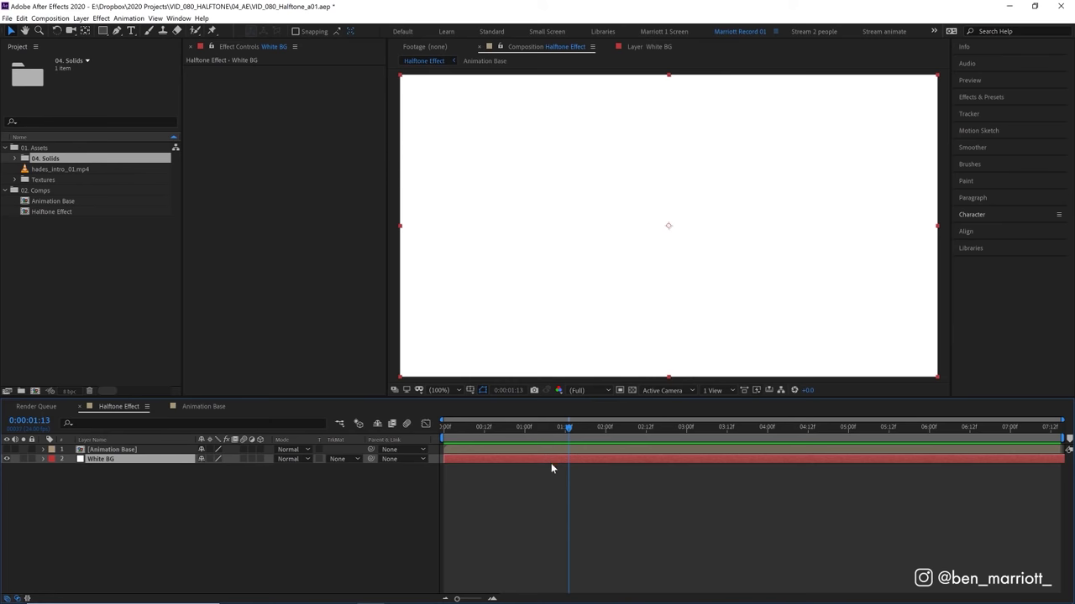
- Set up a new black (000000) solid named 'Dots'
{"action": "left_click", "coordinate": [547, 486]}
{"action": "key", "text": "ctrl+y"}
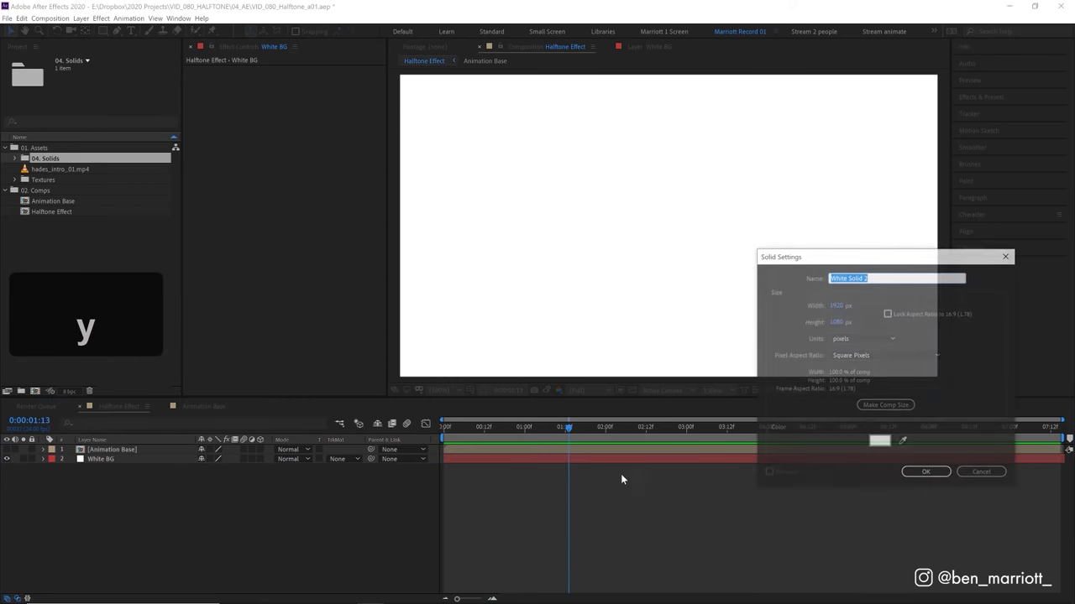
{"action": "left_click", "coordinate": [879, 440]}
{"action": "type", "text": "000000"}
{"action": "key", "text": "Return"}
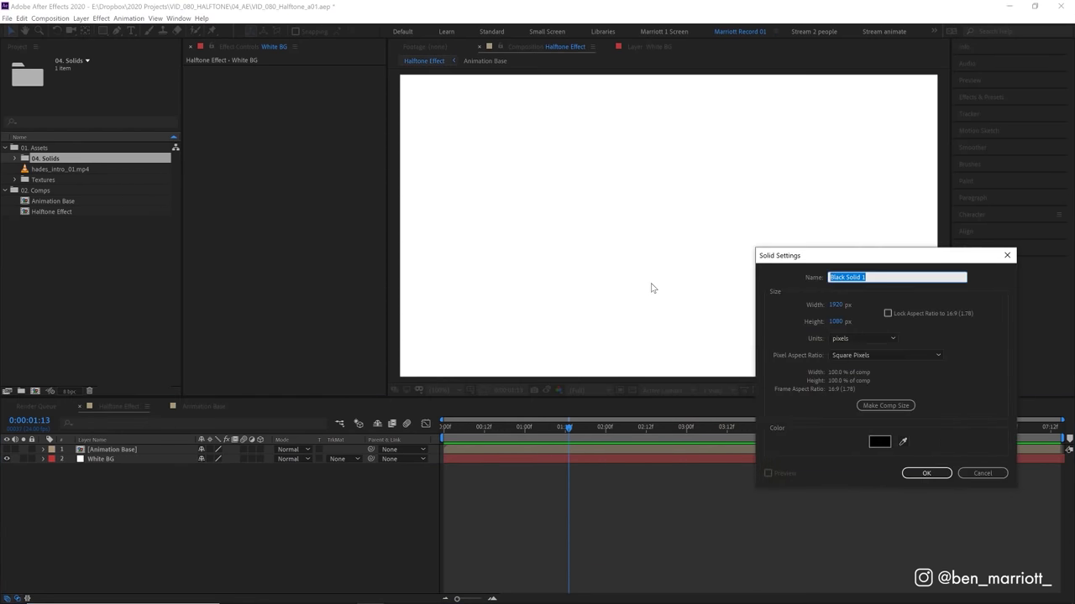
{"action": "type", "text": "Dots"}
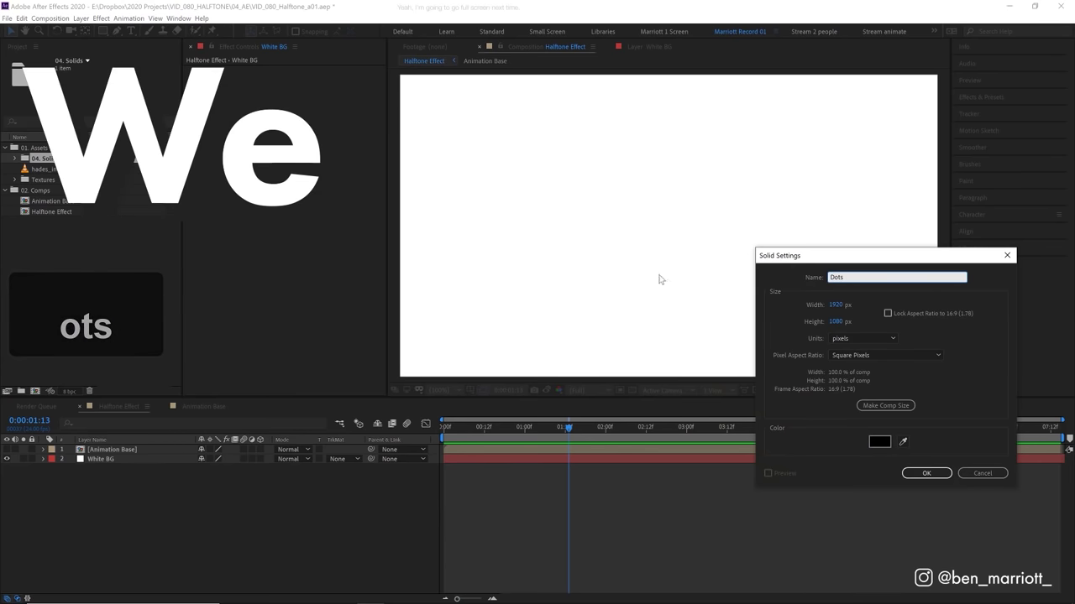
- Create the black Dots solid and apply CC Ball Action to it
{"action": "left_click", "coordinate": [926, 473]}
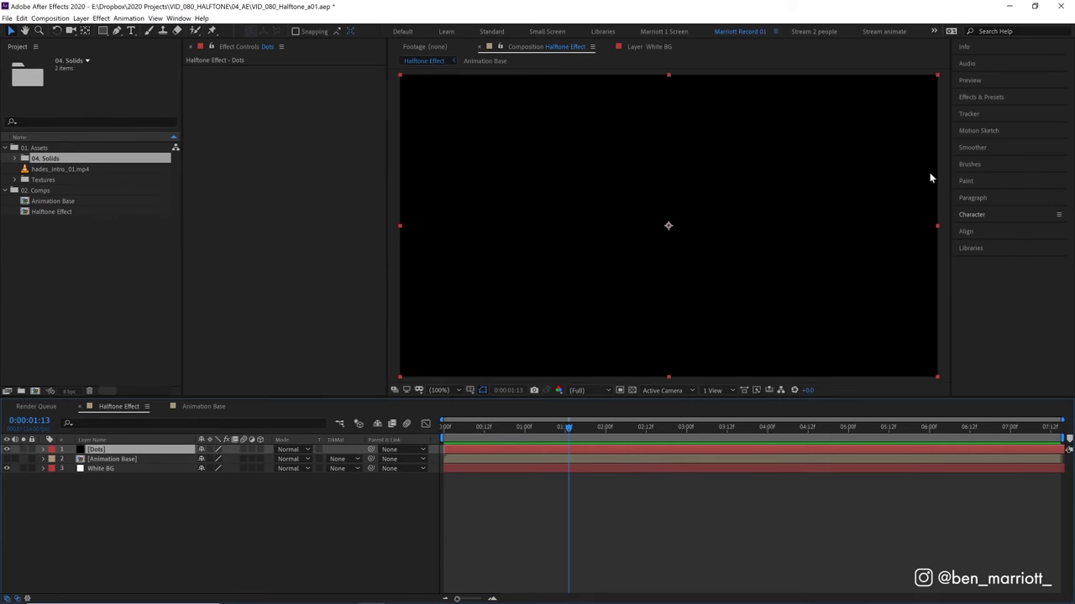
{"action": "left_click", "coordinate": [985, 98]}
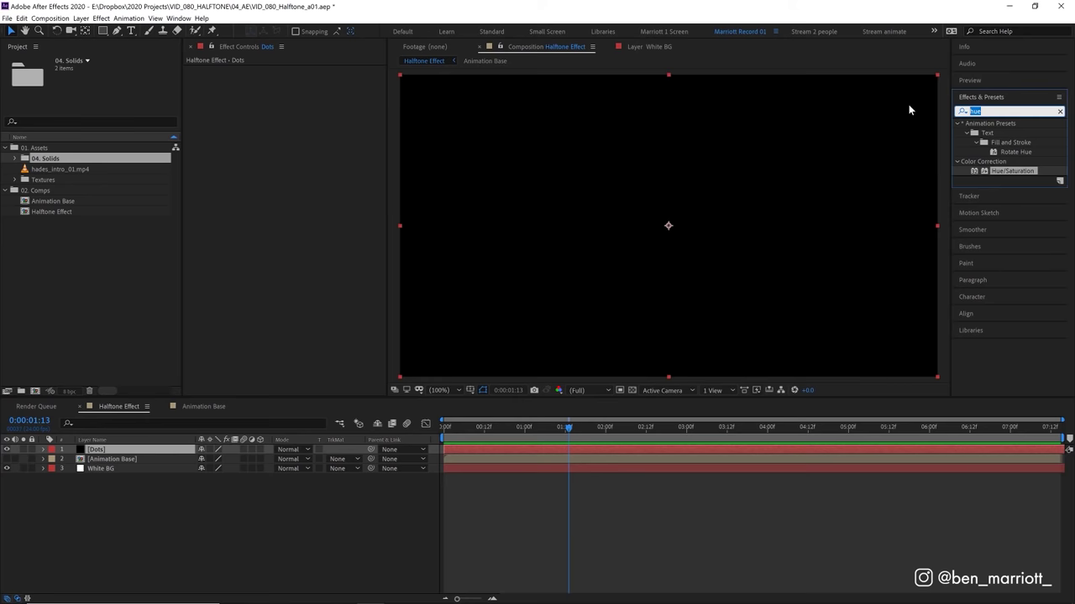
{"action": "type", "text": "cc b"}
{"action": "left_click_drag", "start_coordinate": [1007, 171], "coordinate": [295, 176]}
- Set CC Ball Action Grid Spacing to 4 and Ball Size to 12
{"action": "left_click", "coordinate": [297, 174]}
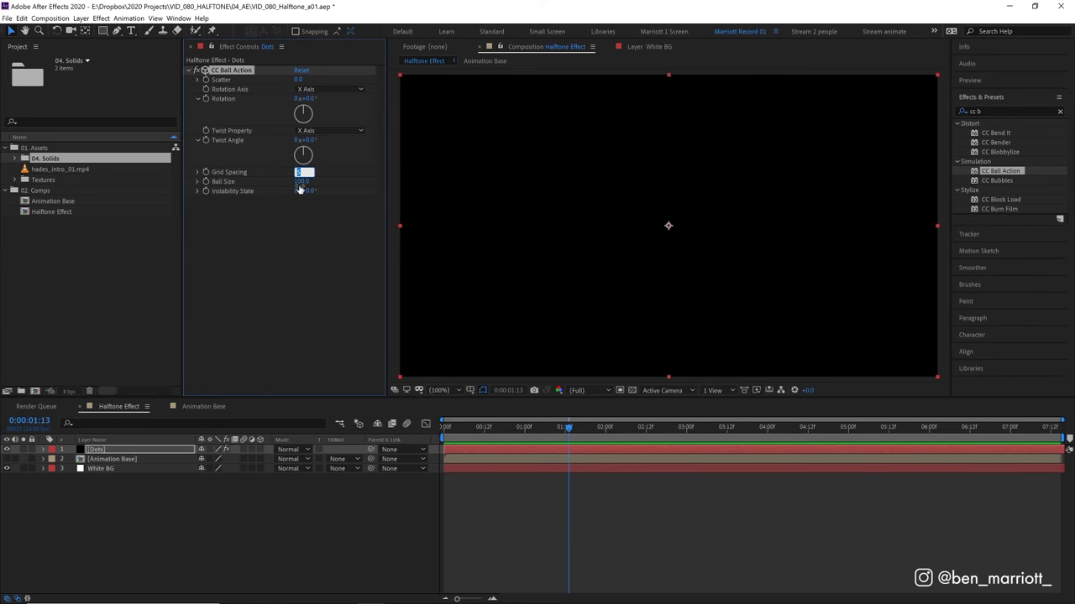
{"action": "type", "text": "4"}
{"action": "key", "text": "Return"}
{"action": "left_click", "coordinate": [299, 181]}
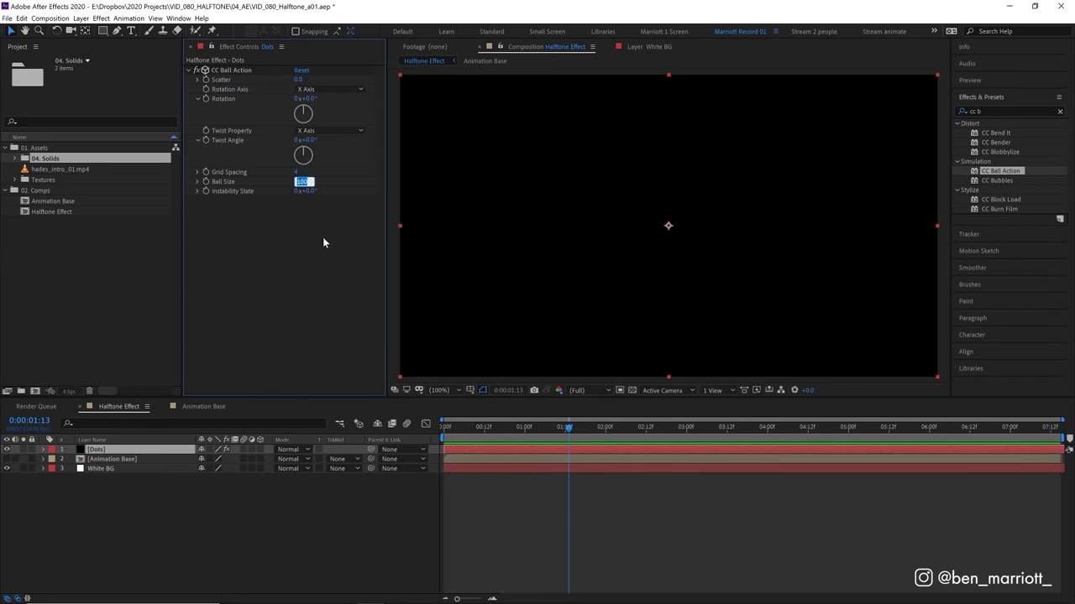
{"action": "type", "text": "12"}
{"action": "key", "text": "Return"}
{"action": "key", "text": "period"}
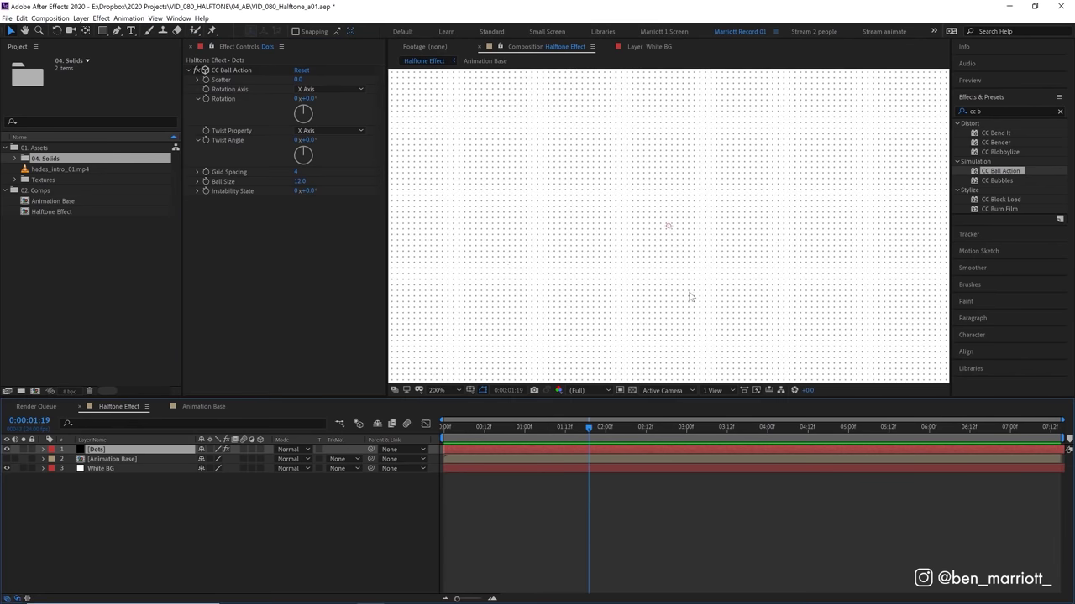
- Add a new adjustment layer on top and name it 'Effects'
{"action": "left_click", "coordinate": [126, 493]}
{"action": "key", "text": "Delete"}
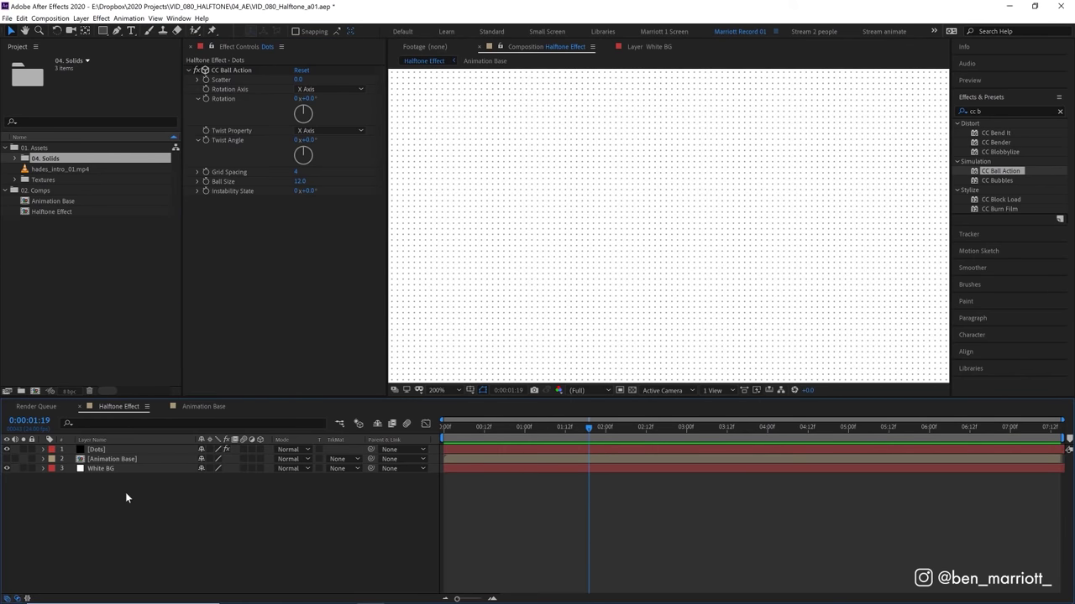
{"action": "key", "text": "ctrl+alt+y"}
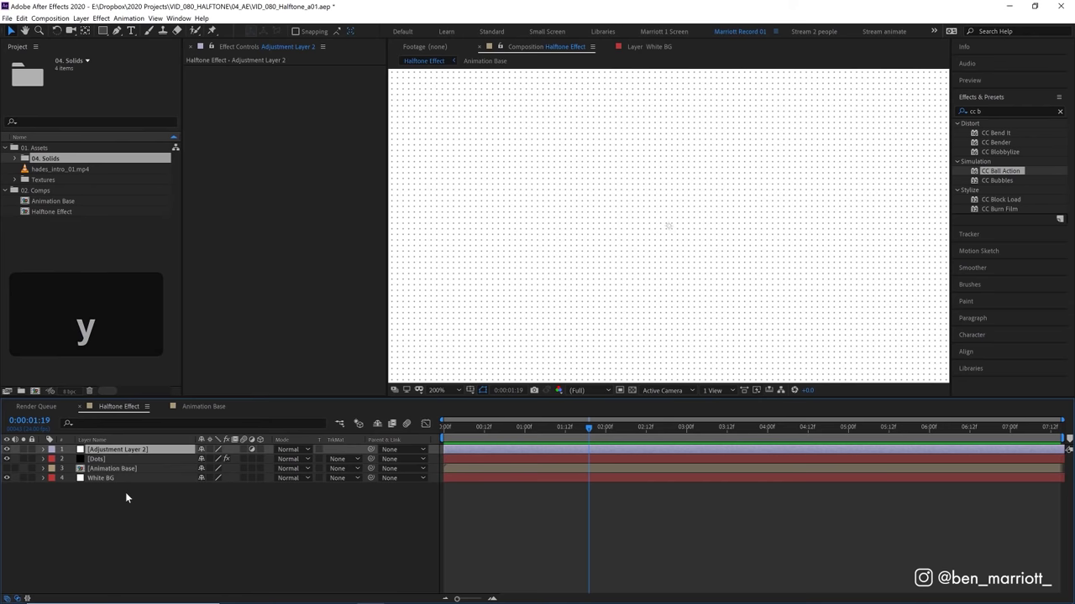
{"action": "key", "text": "Return"}
{"action": "type", "text": "Effects"}
{"action": "key", "text": "Return"}
- Apply Camera Lens Blur using Animation Base's effects and masks as an inverted blur map
{"action": "left_click", "coordinate": [1007, 110]}
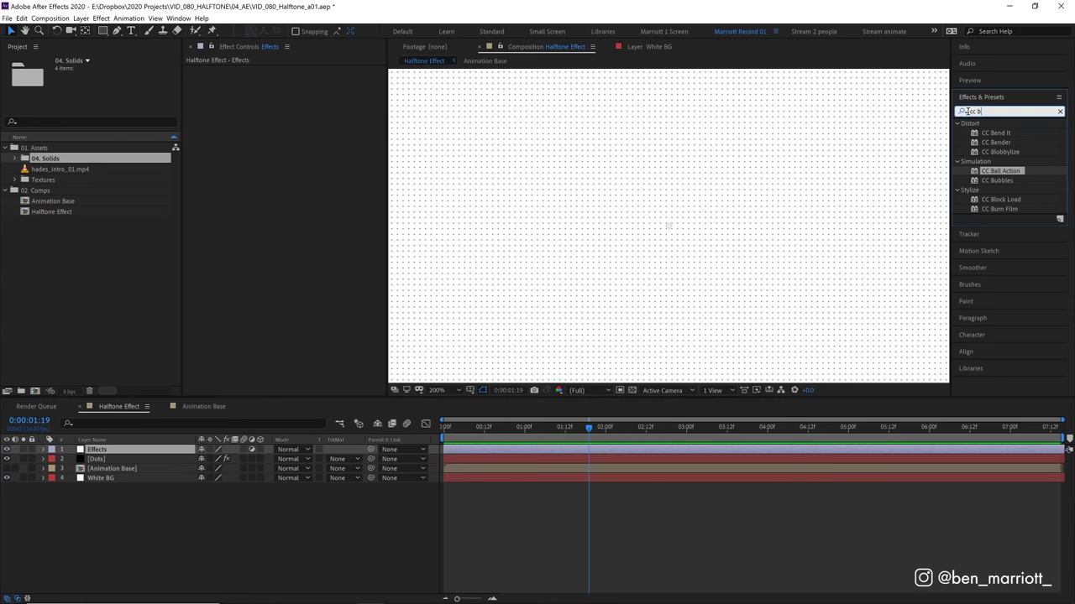
{"action": "type", "text": "cam"}
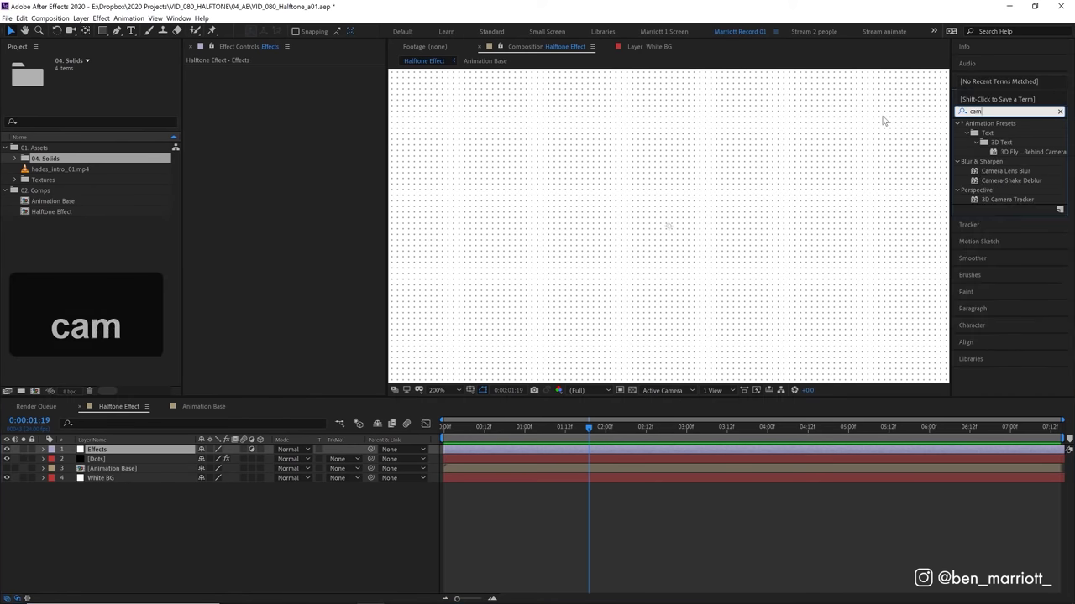
{"action": "left_click", "coordinate": [999, 171]}
{"action": "double_click", "coordinate": [981, 174]}
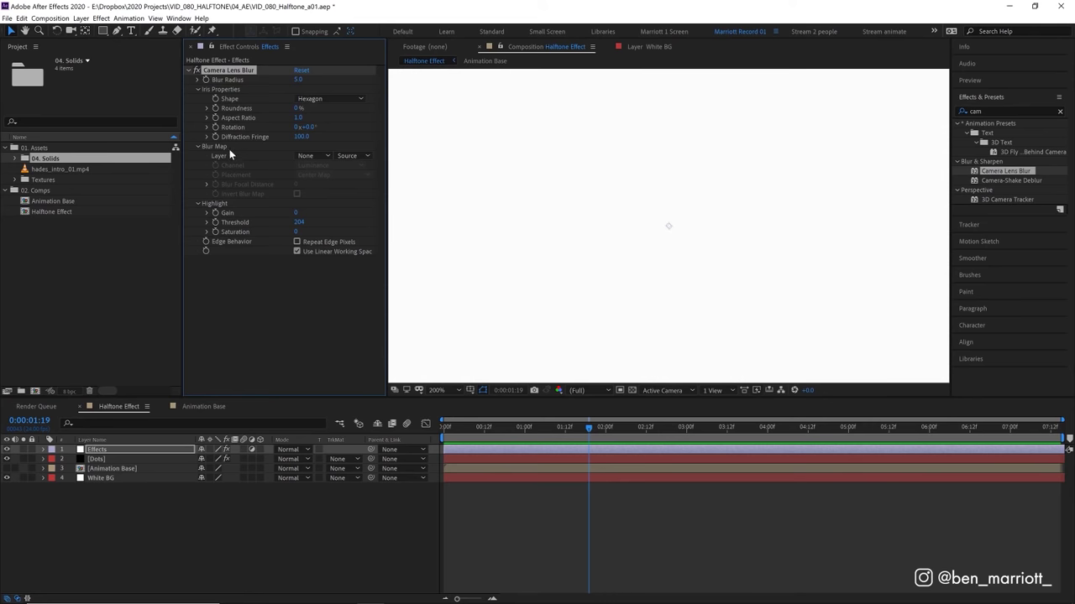
{"action": "left_click", "coordinate": [310, 156]}
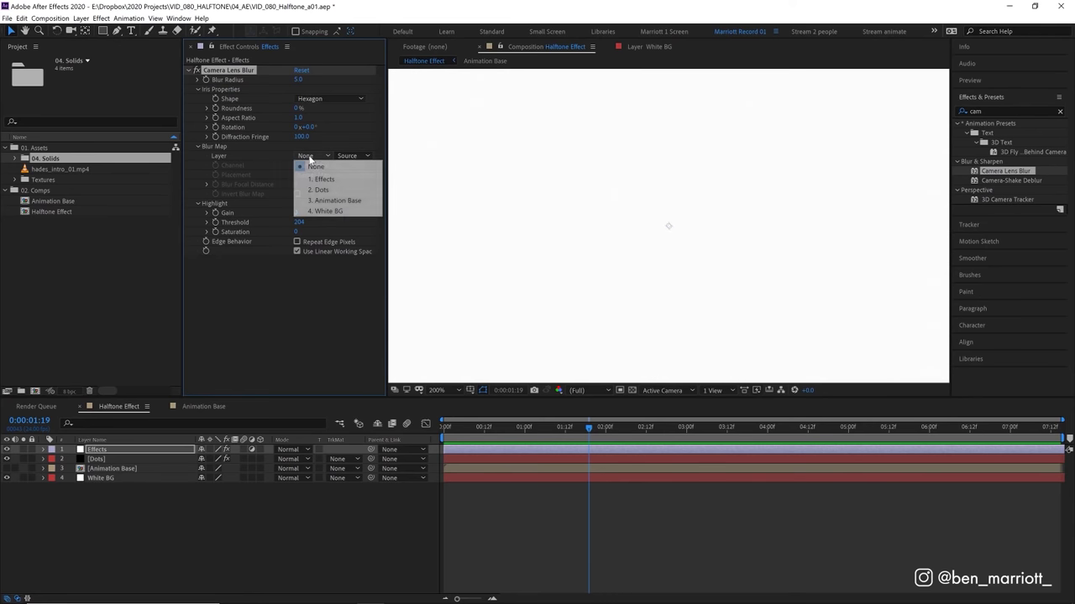
{"action": "left_click", "coordinate": [339, 202]}
{"action": "left_click", "coordinate": [353, 156]}
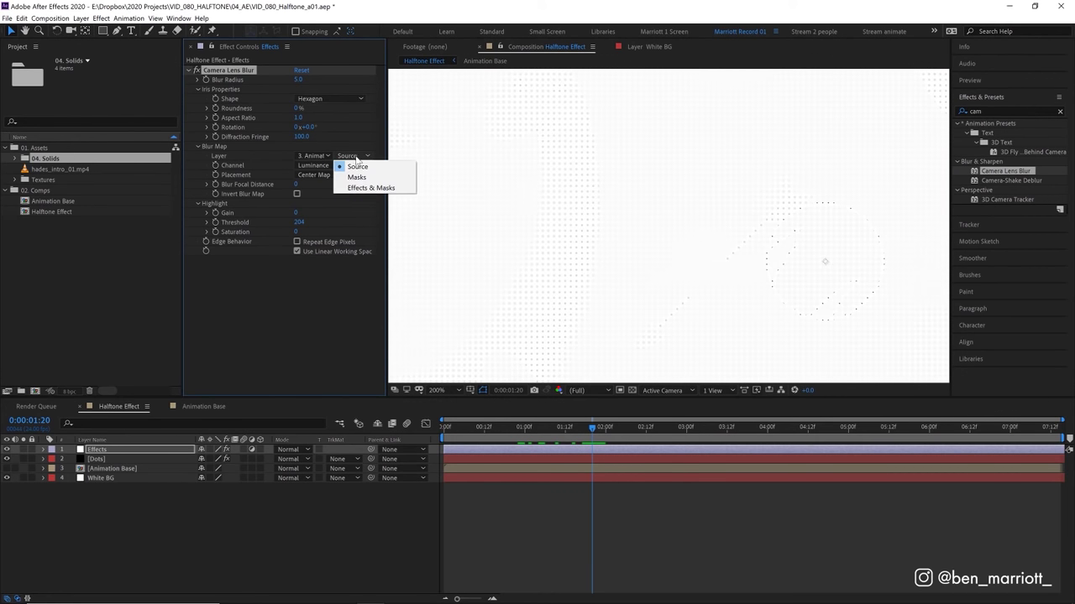
{"action": "left_click", "coordinate": [368, 188]}
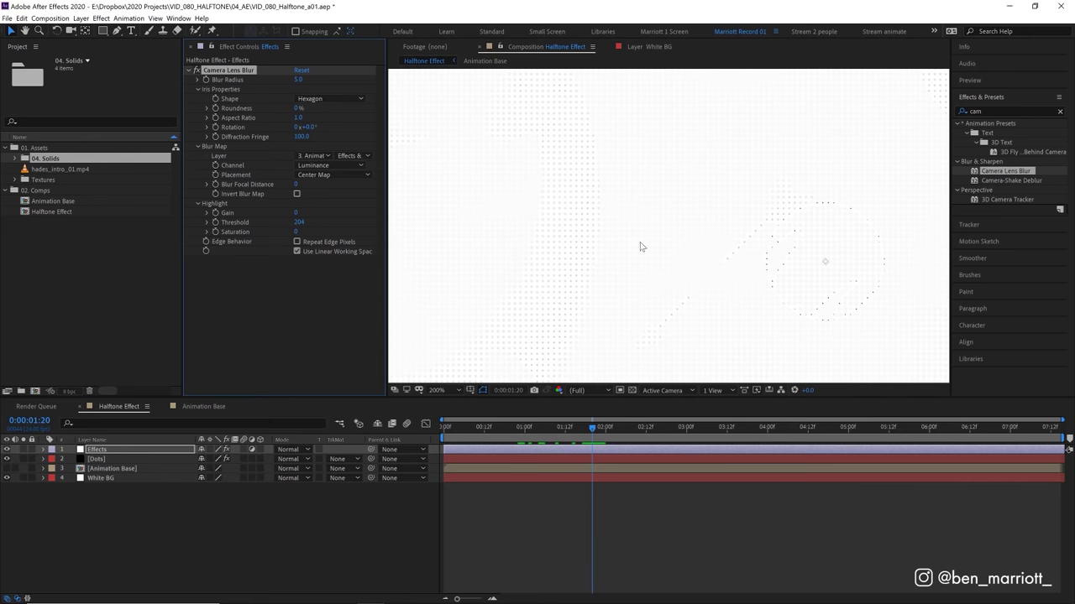
{"action": "left_click", "coordinate": [296, 194]}
- Show the Animation Base artwork under the dots to check it, then hide it again
{"action": "left_click", "coordinate": [8, 469]}
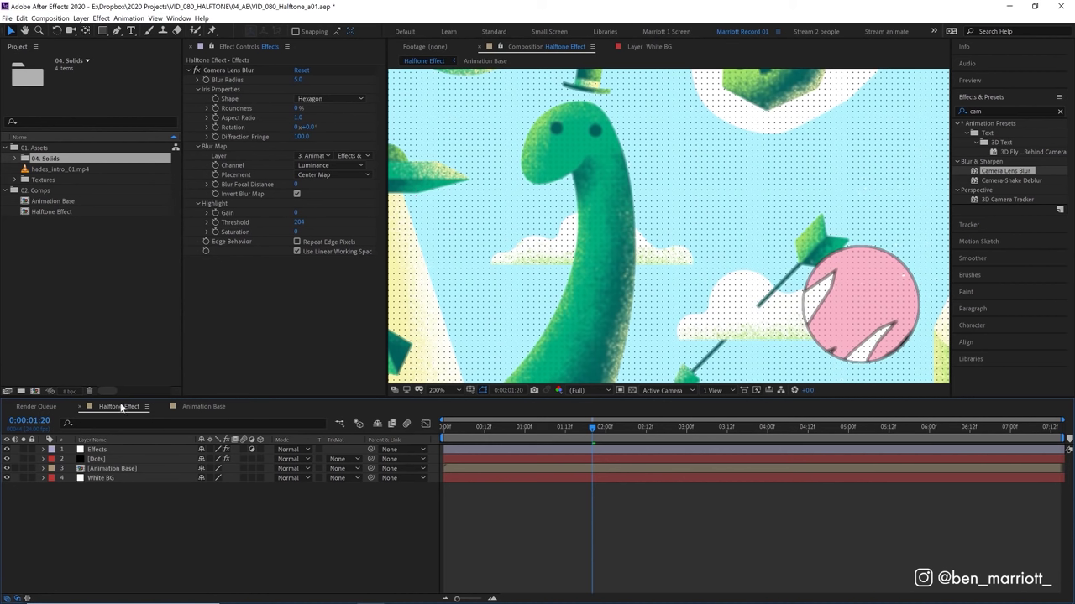
{"action": "left_click", "coordinate": [8, 469]}
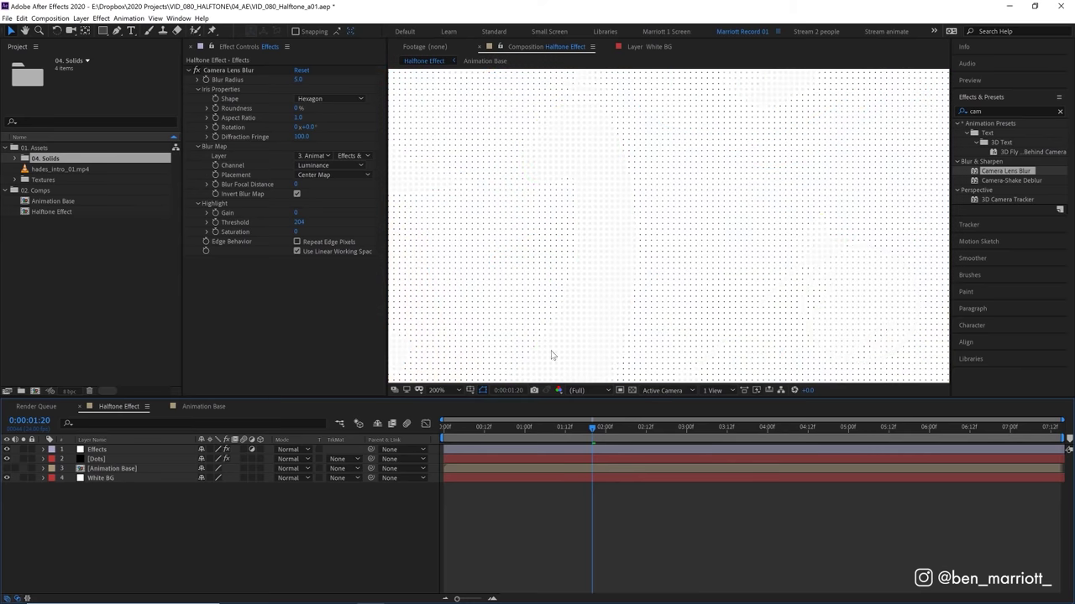
- Add Levels to the Effects layer with Input Black at 250
{"action": "left_click", "coordinate": [599, 371]}
{"action": "double_click", "coordinate": [987, 111]}
{"action": "type", "text": "leve"}
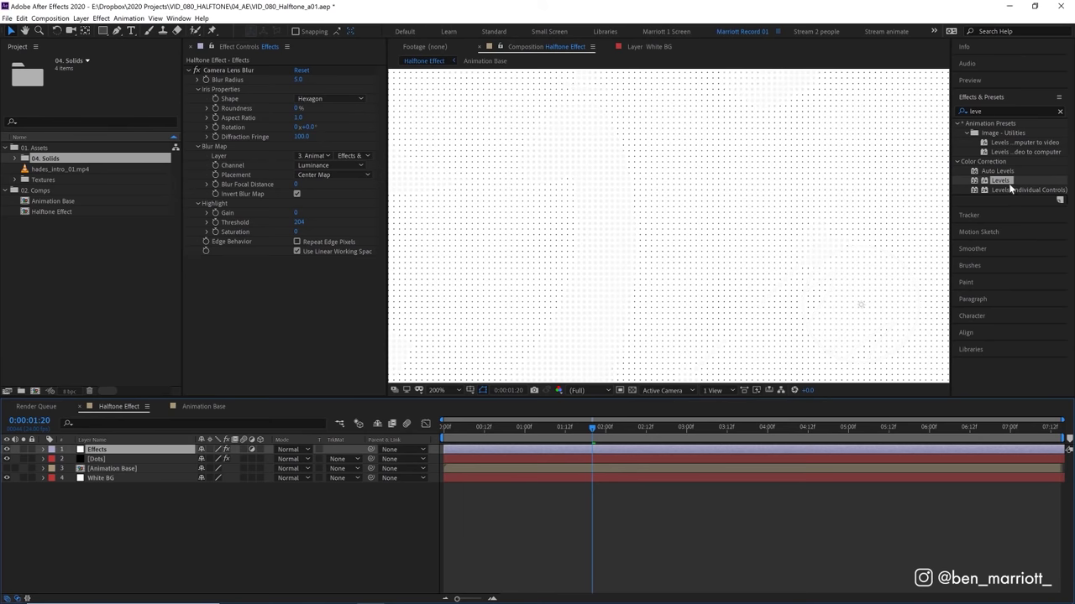
{"action": "left_click_drag", "start_coordinate": [1000, 180], "coordinate": [398, 256]}
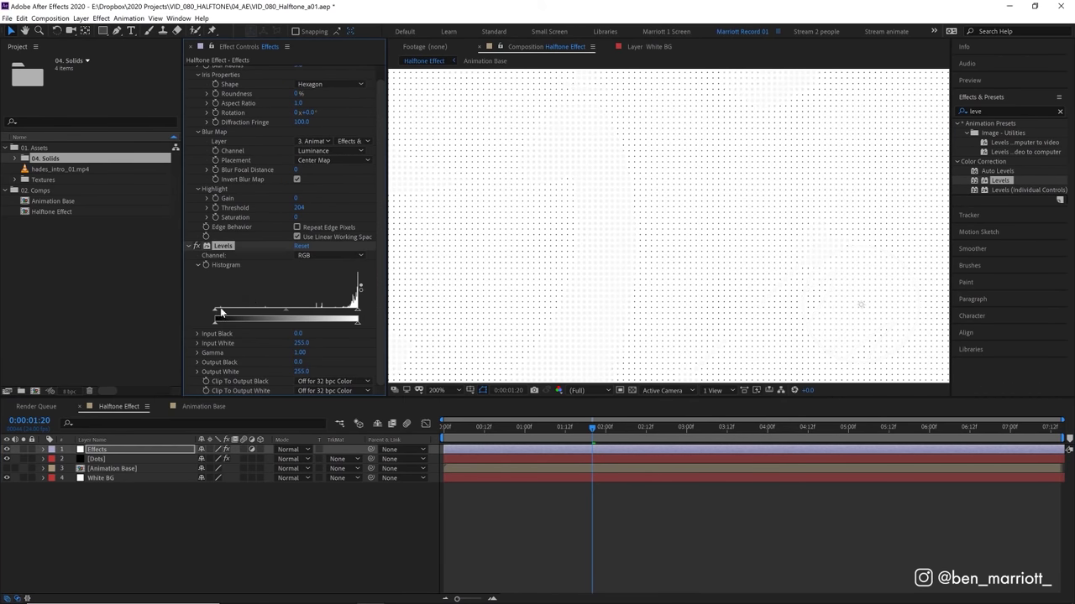
{"action": "left_click_drag", "start_coordinate": [215, 315], "coordinate": [356, 317]}
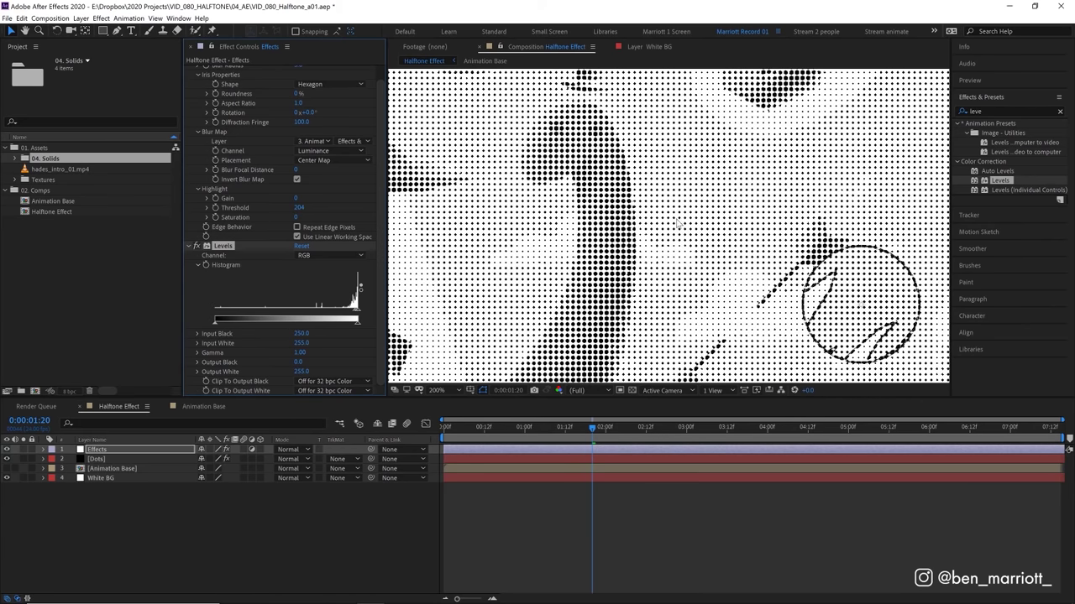
- Raise the Camera Lens Blur radius to 6
{"action": "scroll", "coordinate": [677, 223], "scroll_direction": "down", "scroll_amount": 1}
{"action": "scroll", "coordinate": [677, 224], "scroll_direction": "up", "scroll_amount": 1}
{"action": "scroll", "coordinate": [676, 223], "scroll_direction": "down", "scroll_amount": 1}
{"action": "key", "text": "space"}
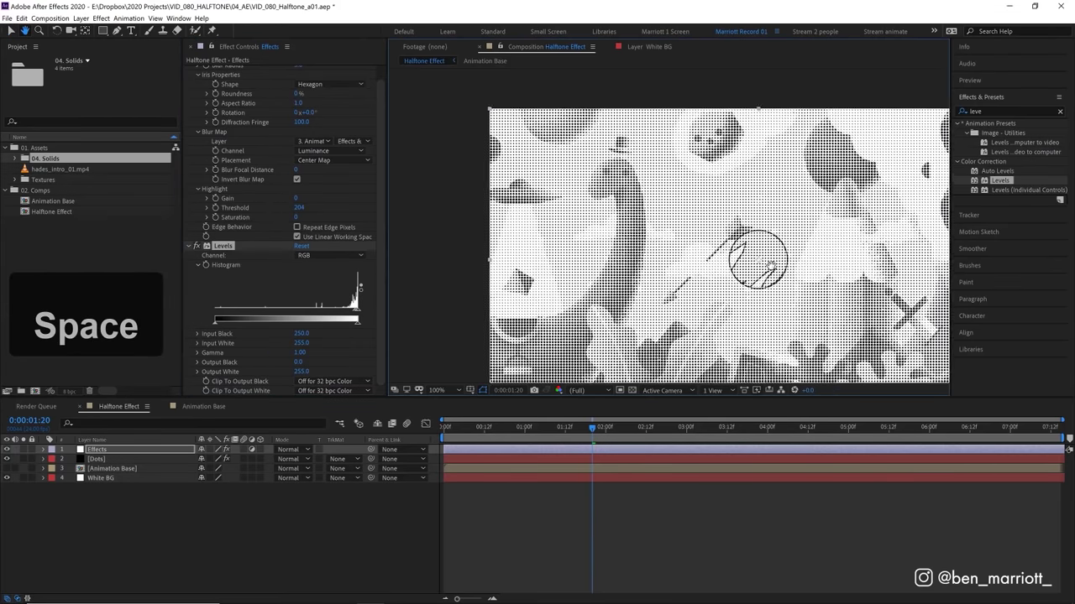
{"action": "left_click_drag", "start_coordinate": [771, 265], "coordinate": [688, 230]}
{"action": "scroll", "coordinate": [286, 168], "scroll_direction": "up", "scroll_amount": 1}
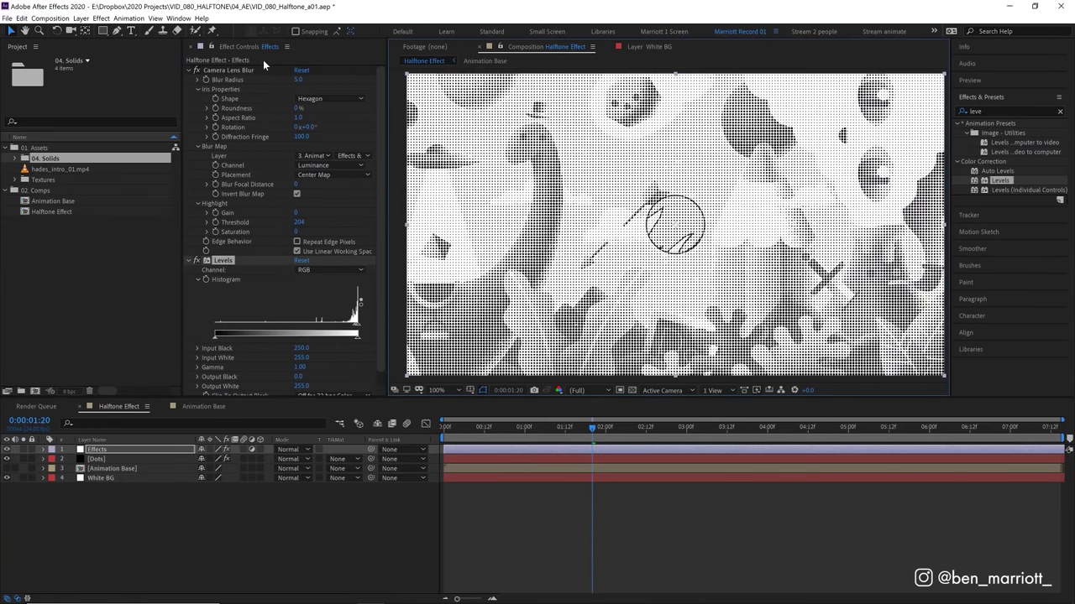
{"action": "left_click", "coordinate": [298, 80]}
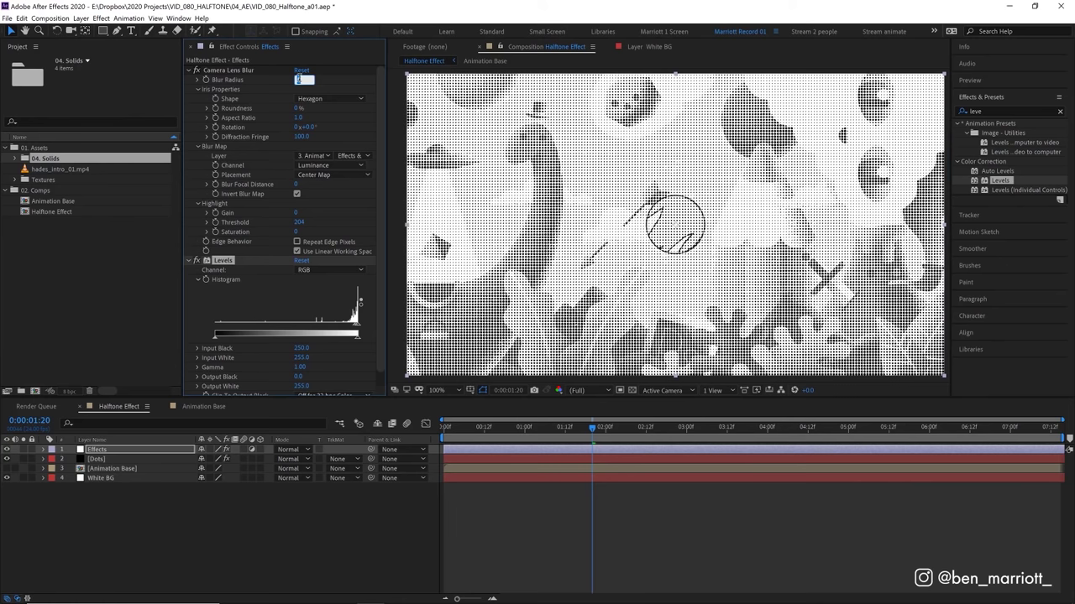
{"action": "type", "text": "6"}
{"action": "key", "text": "Return"}
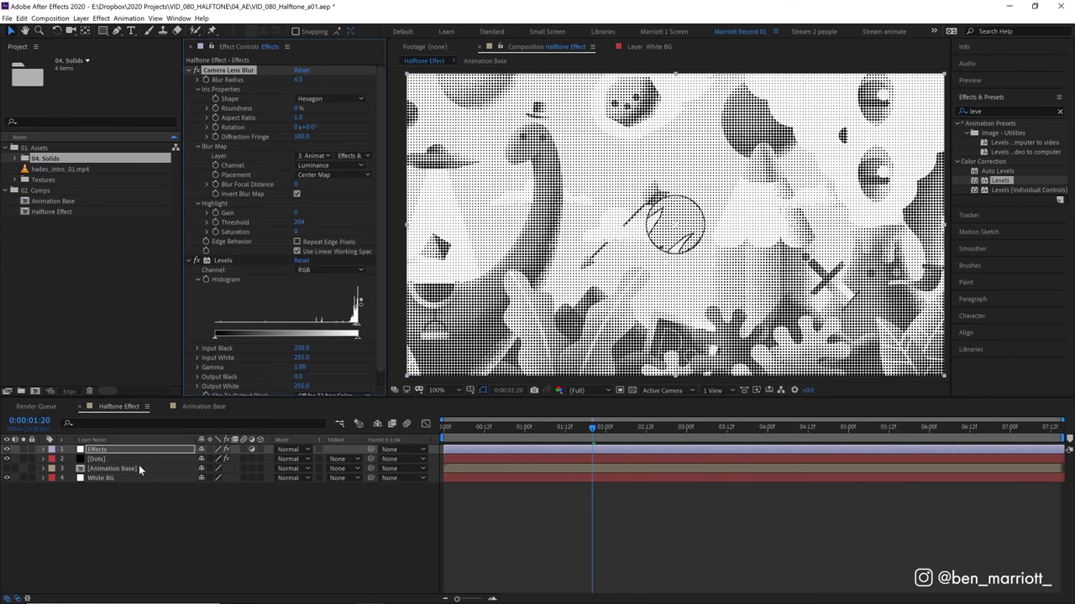
- Apply Curves to Animation Base and drag its black point inward to deepen the darks
{"action": "left_click", "coordinate": [117, 469]}
{"action": "type", "text": "cur"}
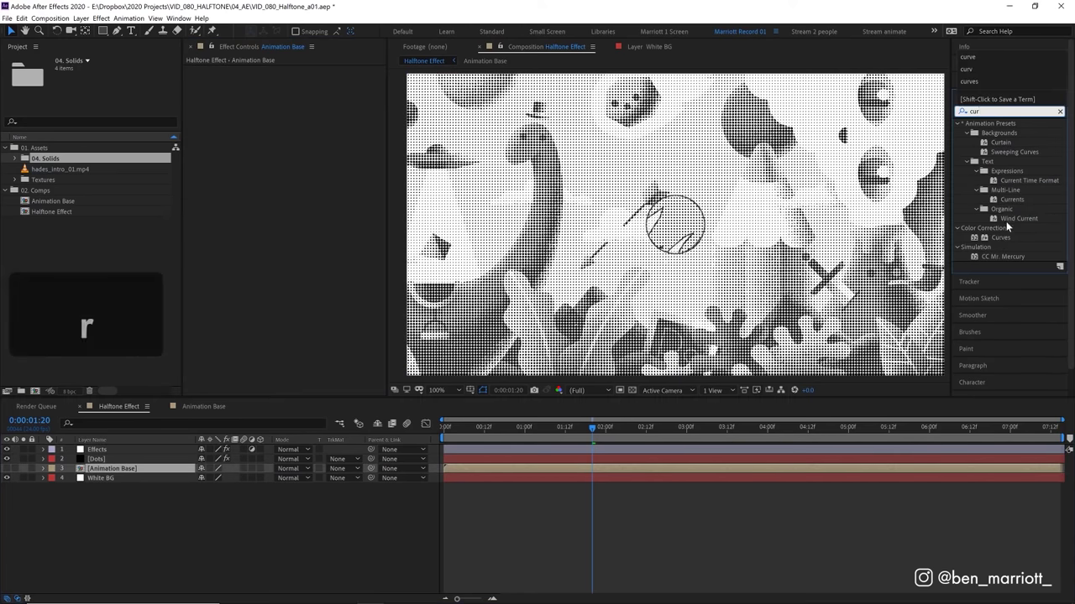
{"action": "double_click", "coordinate": [999, 237]}
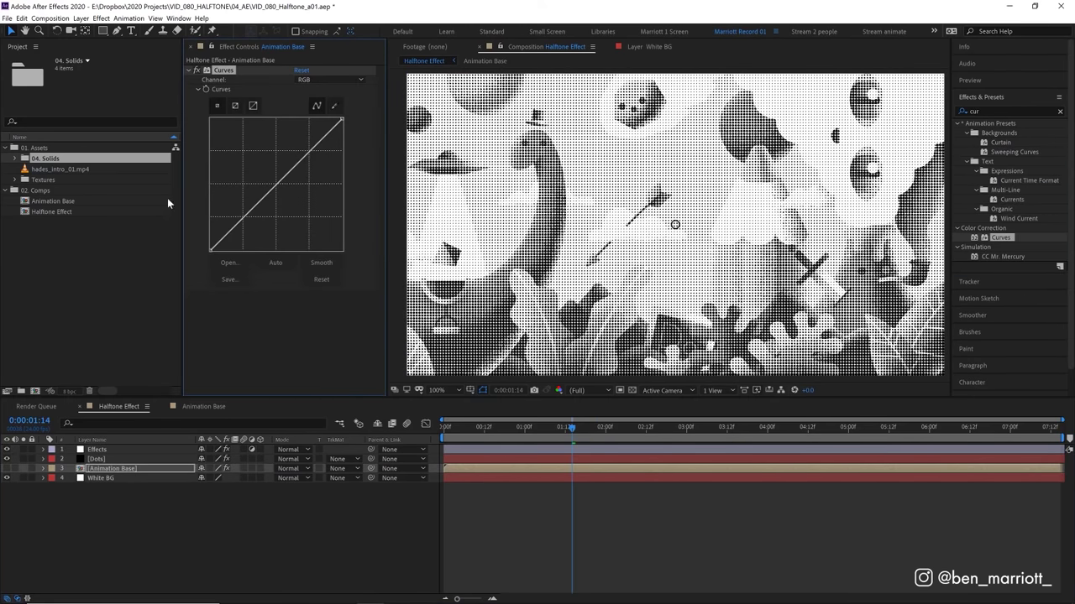
{"action": "left_click_drag", "start_coordinate": [210, 249], "coordinate": [257, 250]}
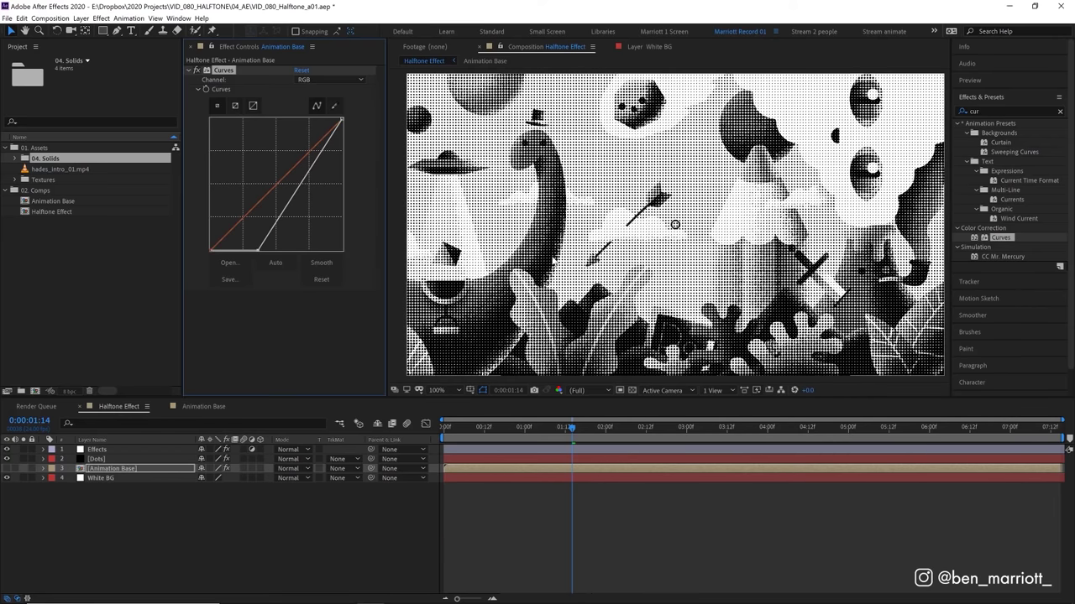
{"action": "key", "text": "z"}
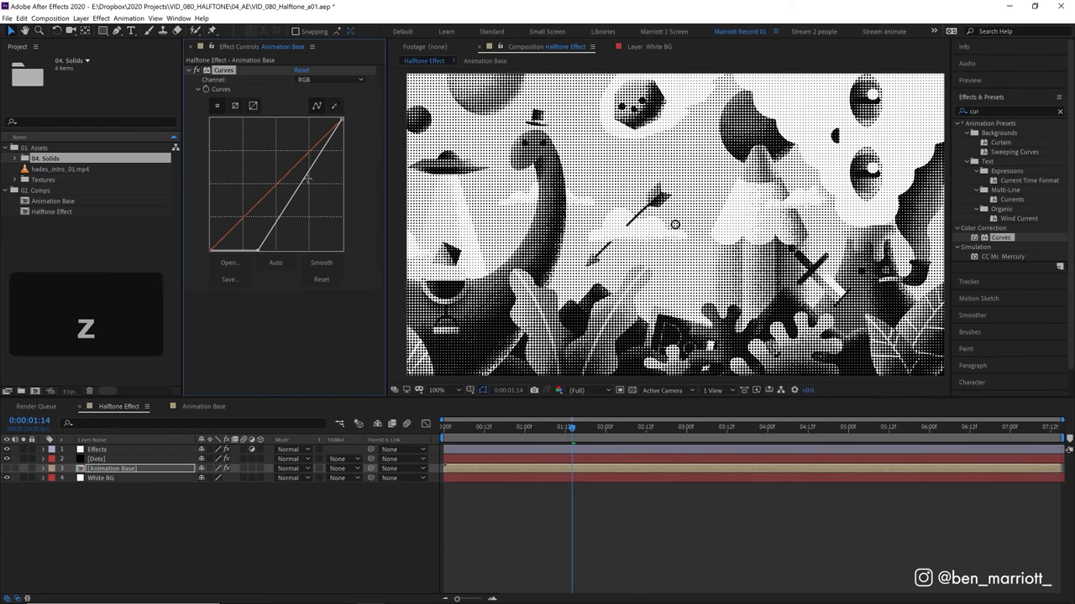
{"action": "left_click_drag", "start_coordinate": [307, 177], "coordinate": [369, 193]}
{"action": "left_click_drag", "start_coordinate": [663, 428], "coordinate": [642, 428]}
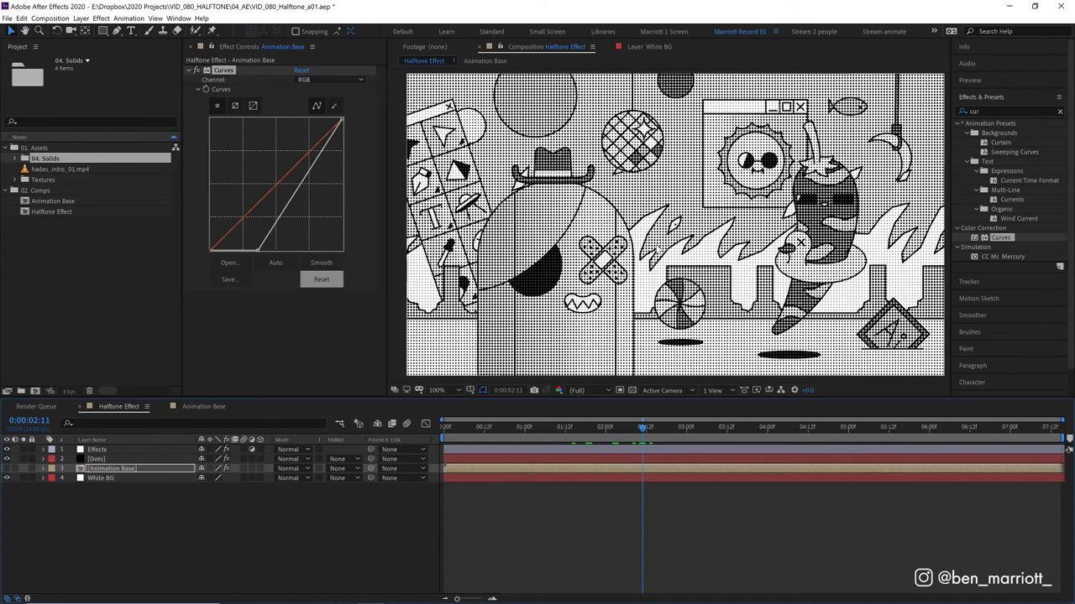
{"action": "scroll", "coordinate": [663, 231], "scroll_direction": "up", "scroll_amount": 1}
{"action": "left_click_drag", "start_coordinate": [638, 435], "coordinate": [648, 434]}
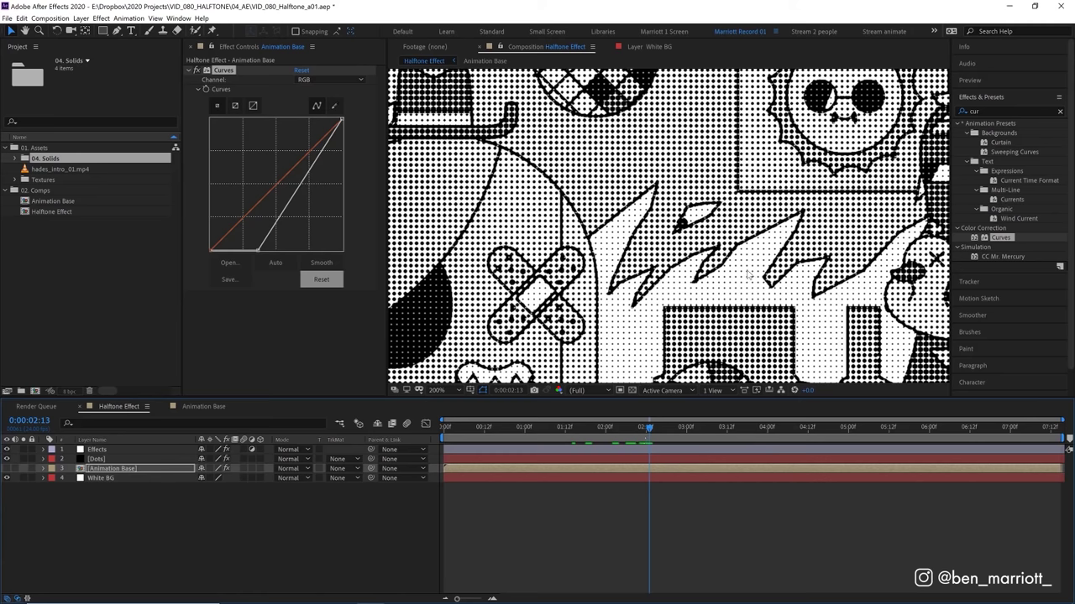
{"action": "key", "text": "Page_Down"}
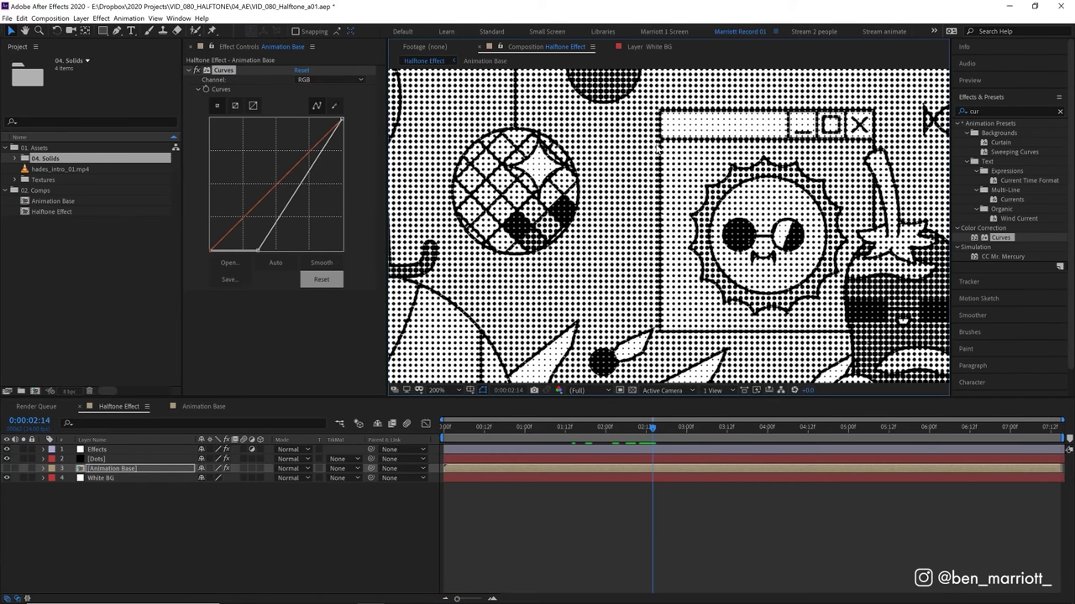
- Apply Gaussian Blur to Animation Base with Blurriness 5 and inspect the dots close up
{"action": "left_click", "coordinate": [130, 469]}
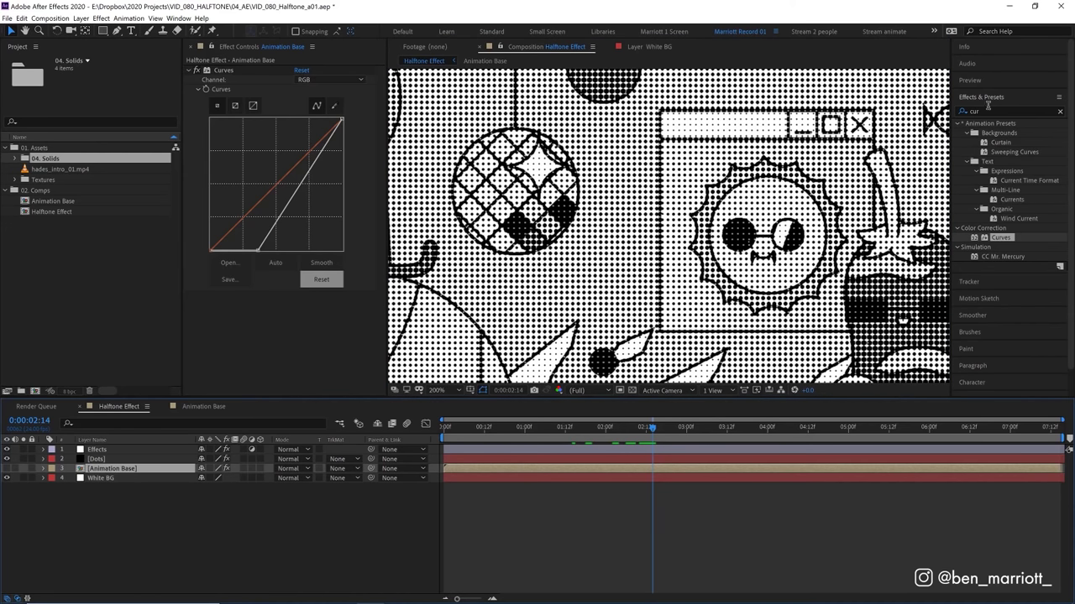
{"action": "left_click", "coordinate": [969, 112]}
{"action": "left_click", "coordinate": [970, 112]}
{"action": "type", "text": "gaus"}
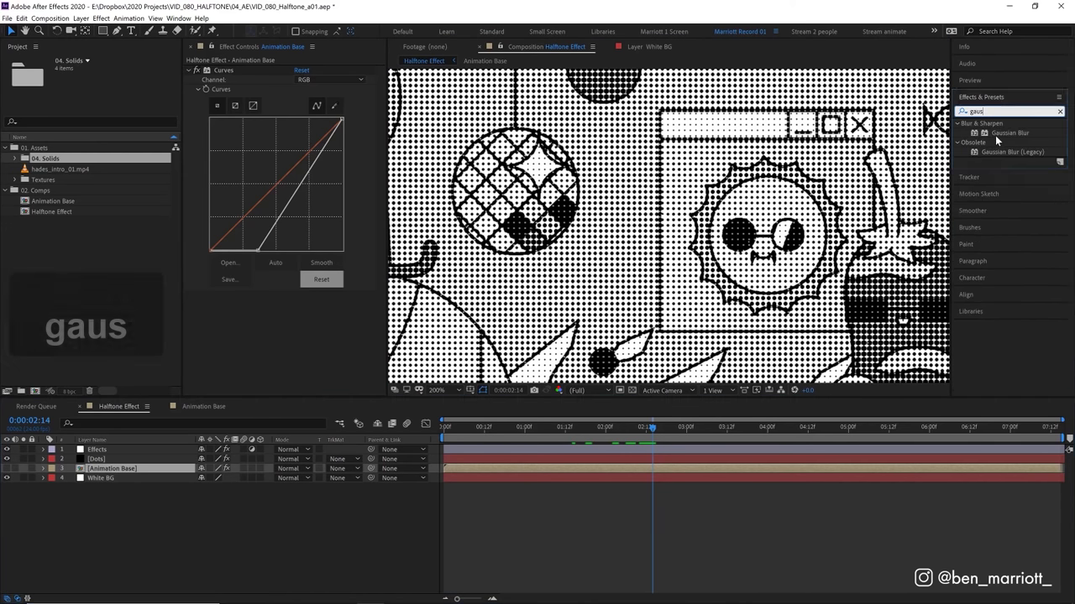
{"action": "double_click", "coordinate": [1010, 132]}
{"action": "left_click", "coordinate": [300, 306]}
{"action": "type", "text": "5"}
{"action": "key", "text": "Return"}
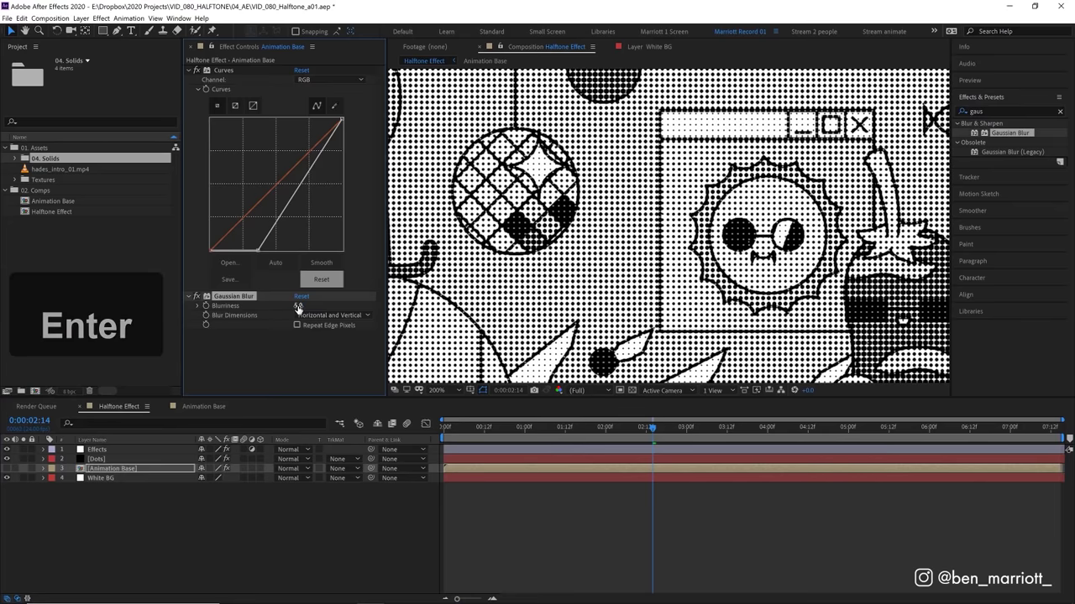
{"action": "key", "text": "comma"}
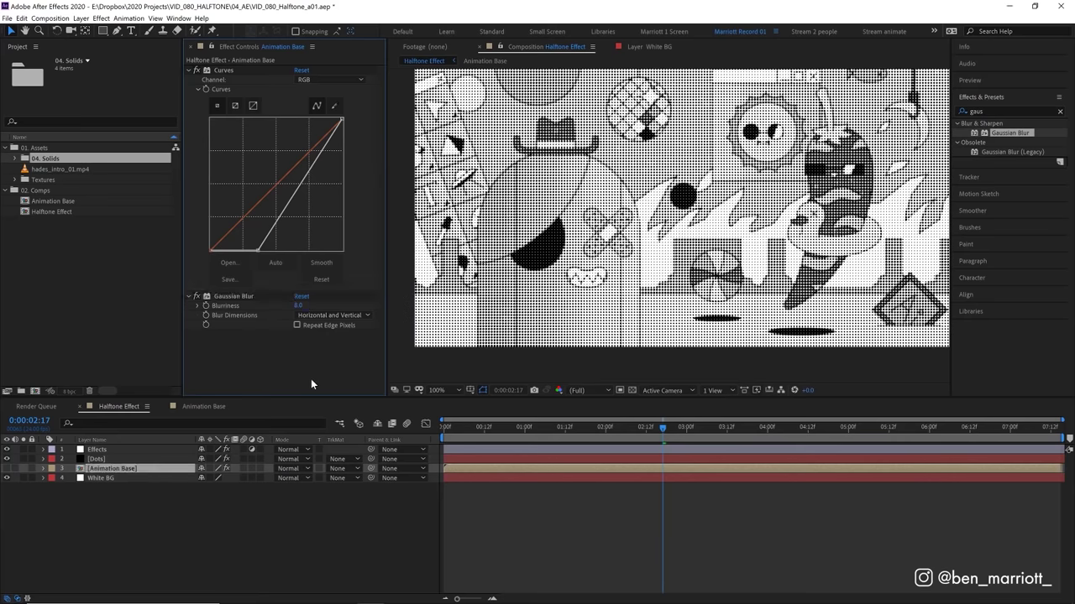
{"action": "key", "text": "period"}
{"action": "left_click_drag", "start_coordinate": [755, 251], "coordinate": [503, 201]}
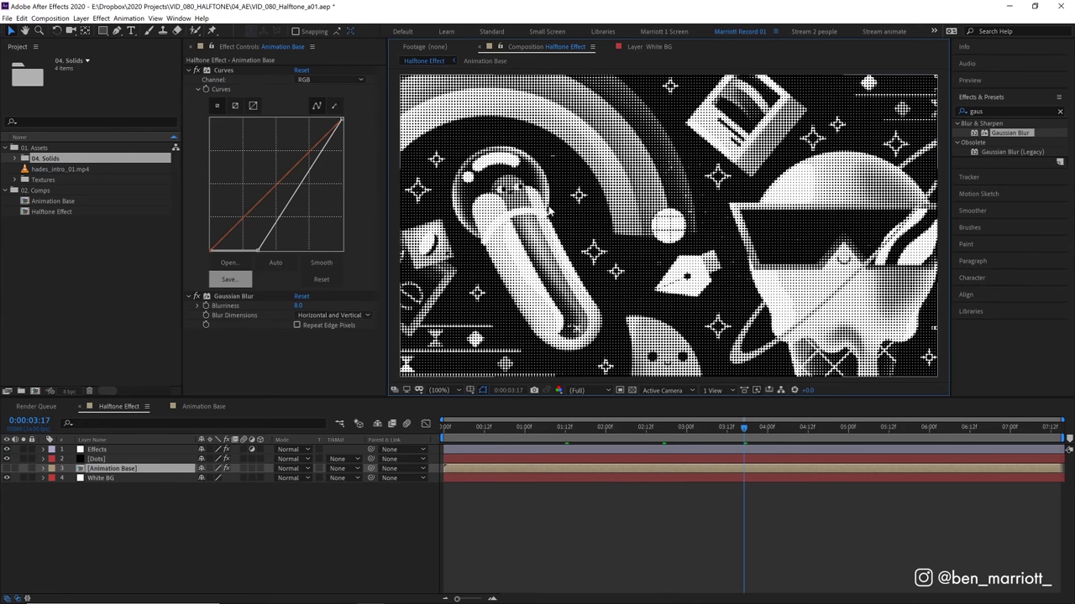
{"action": "left_click", "coordinate": [97, 460]}
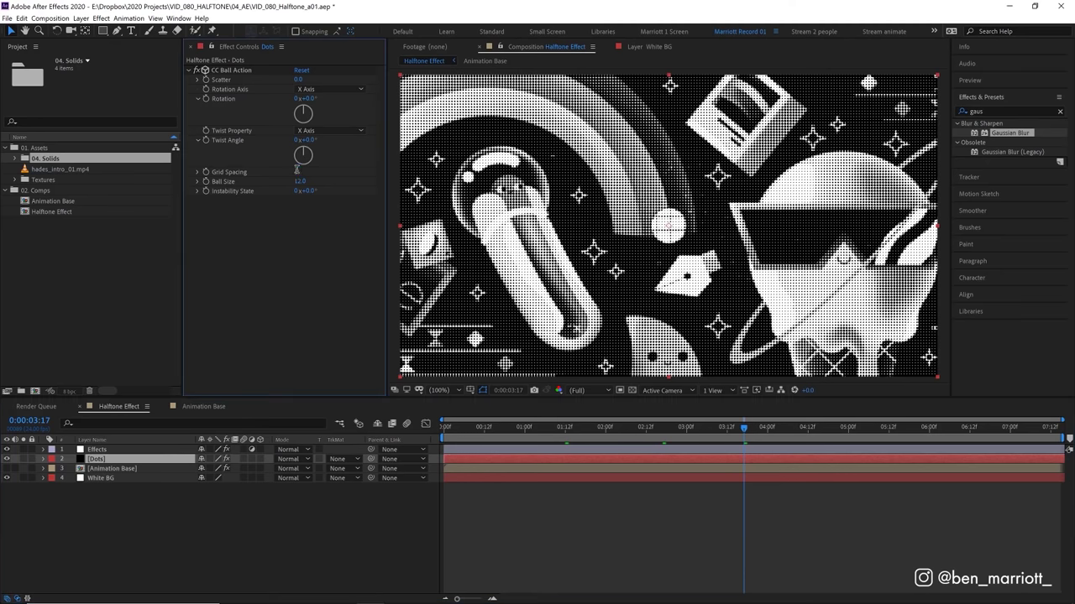
{"action": "left_click", "coordinate": [296, 173]}
{"action": "key", "text": "space"}
{"action": "key", "text": "KP_Enter"}
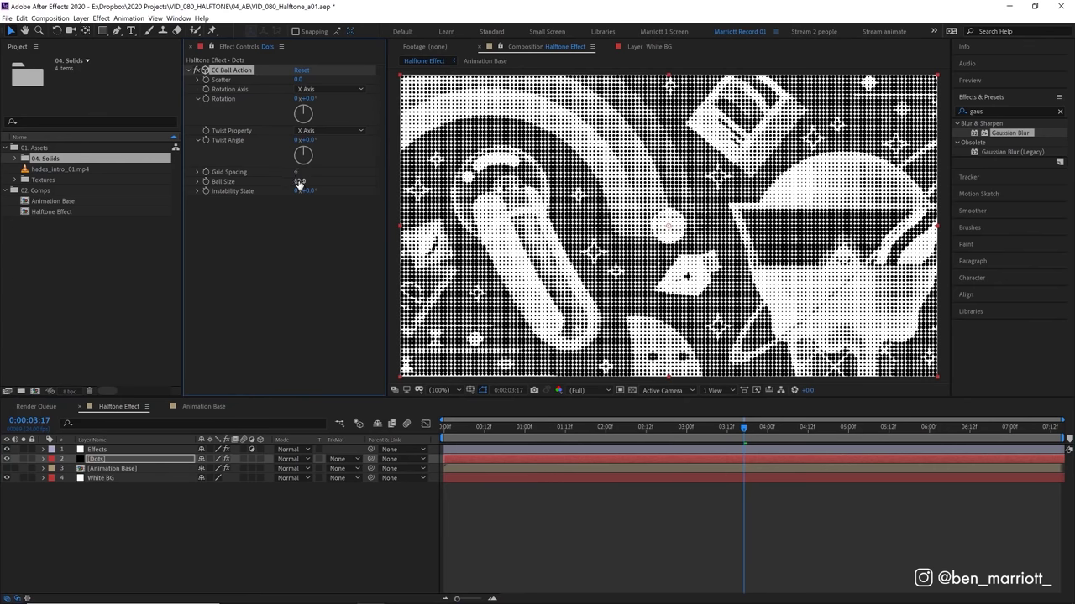
{"action": "left_click", "coordinate": [299, 182]}
{"action": "type", "text": "24"}
{"action": "key", "text": "KP_Enter"}
{"action": "key", "text": "ctrl+z"}
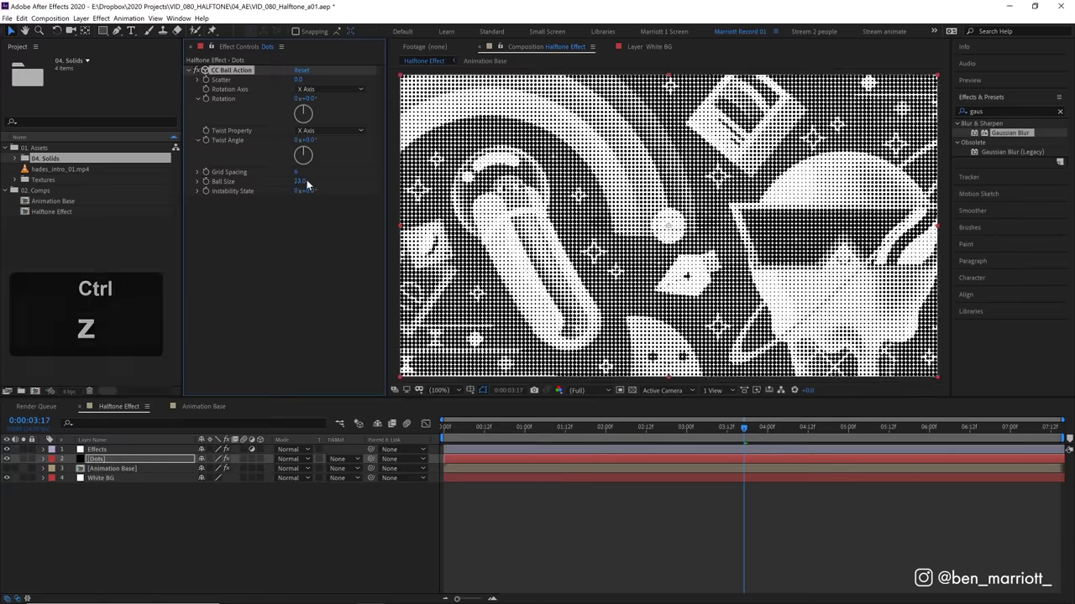
{"action": "key", "text": "ctrl+z"}
{"action": "key", "text": "space"}
{"action": "left_click", "coordinate": [624, 451]}
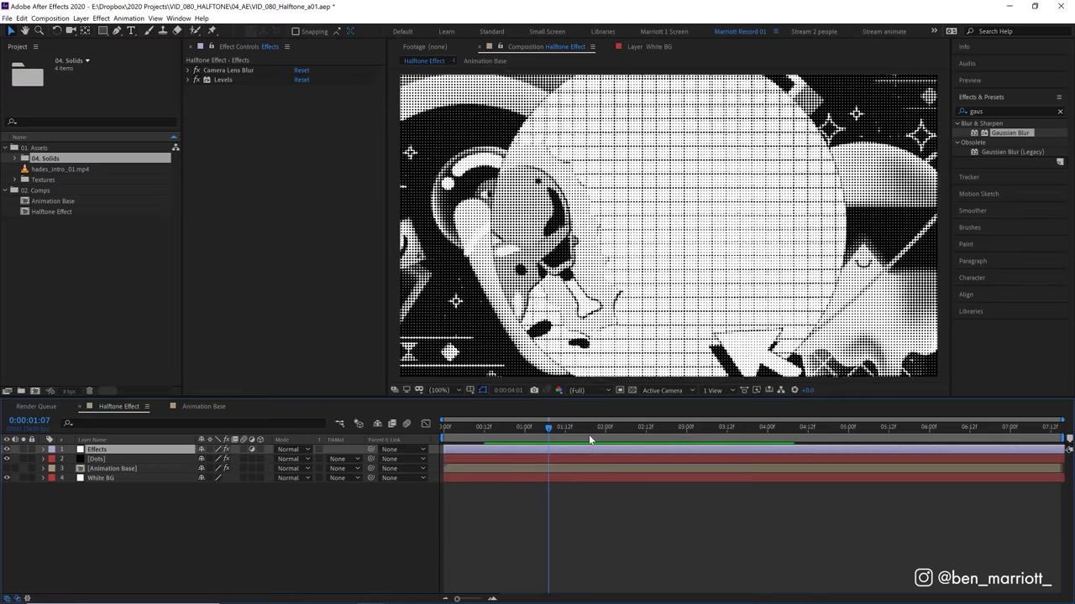
{"action": "left_click", "coordinate": [621, 459]}
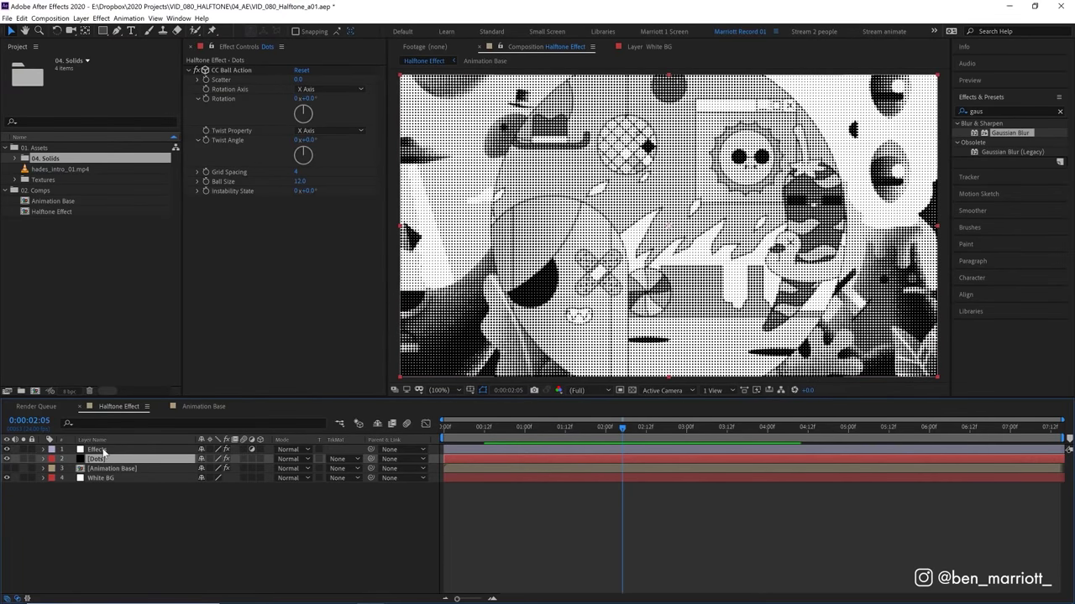
- Add a wiggle(12,3) expression to the Dots layer's Position
{"action": "key", "text": "p"}
{"action": "left_click", "coordinate": [70, 469], "text": "alt"}
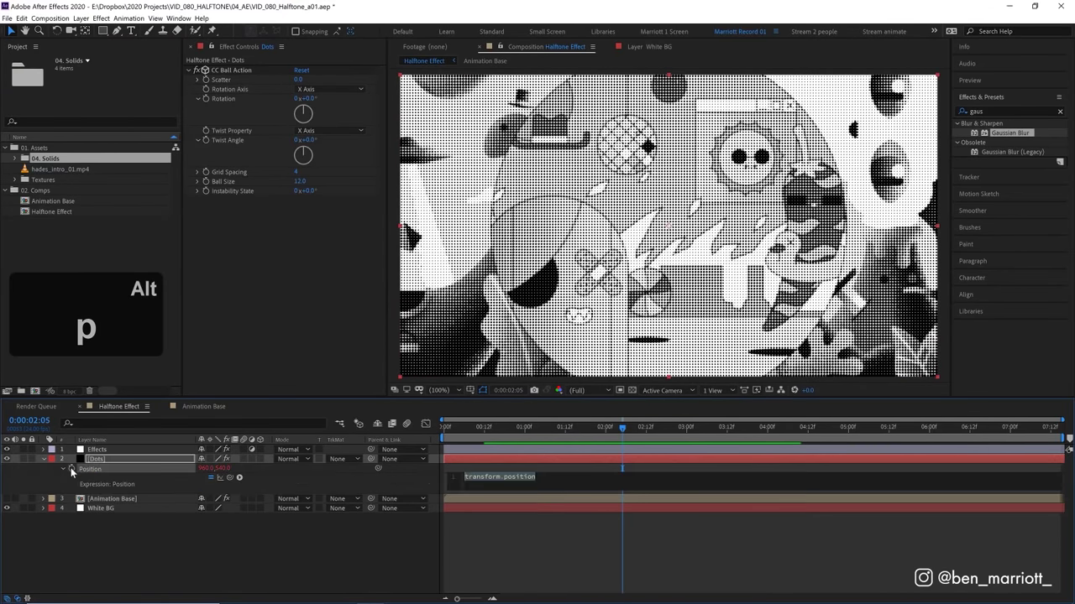
{"action": "type", "text": "wiggle(1)"}
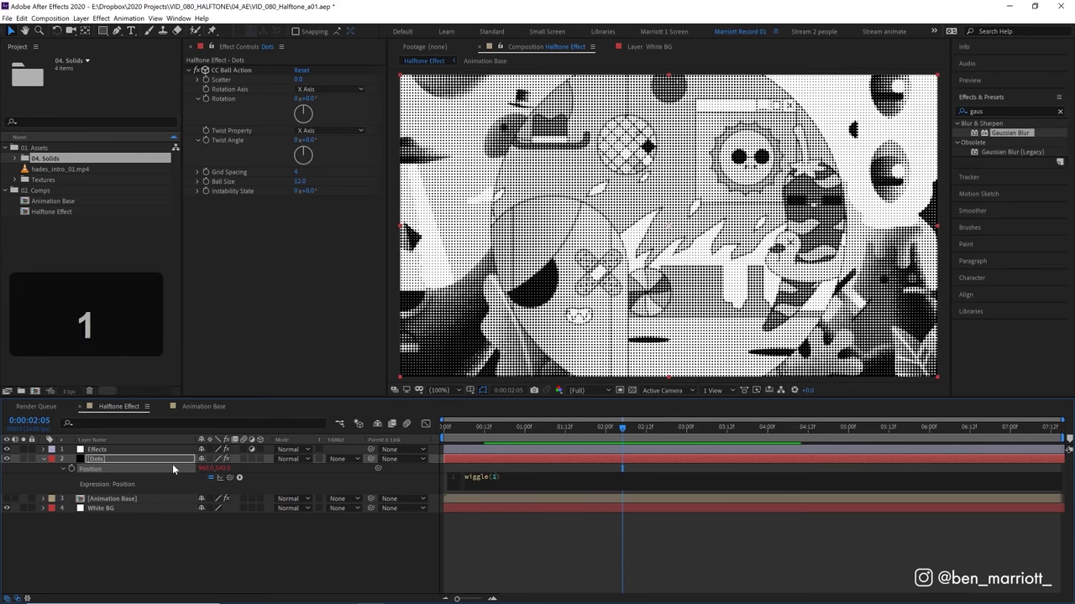
{"action": "type", "text": "2,3"}
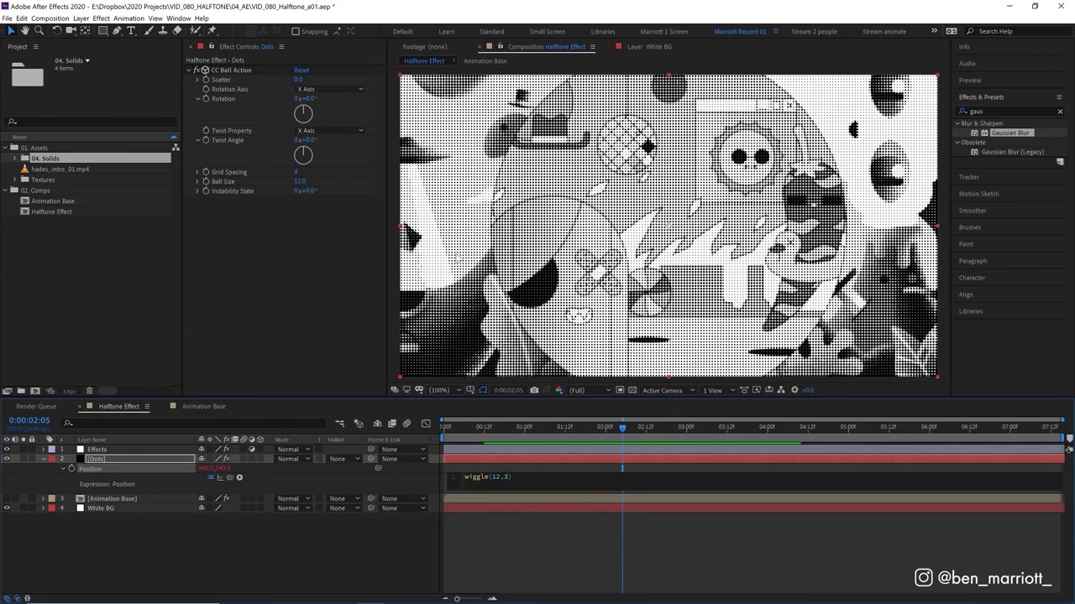
{"action": "left_click", "coordinate": [555, 427]}
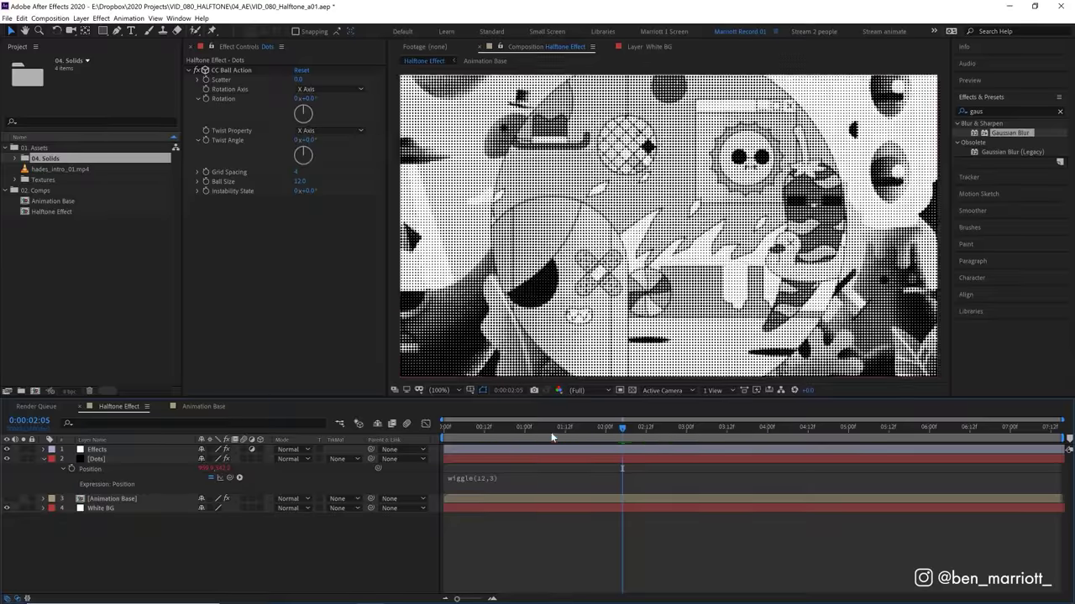
- Preview the jittering dot grid around two seconds and select the Effects layer
{"action": "key", "text": "space"}
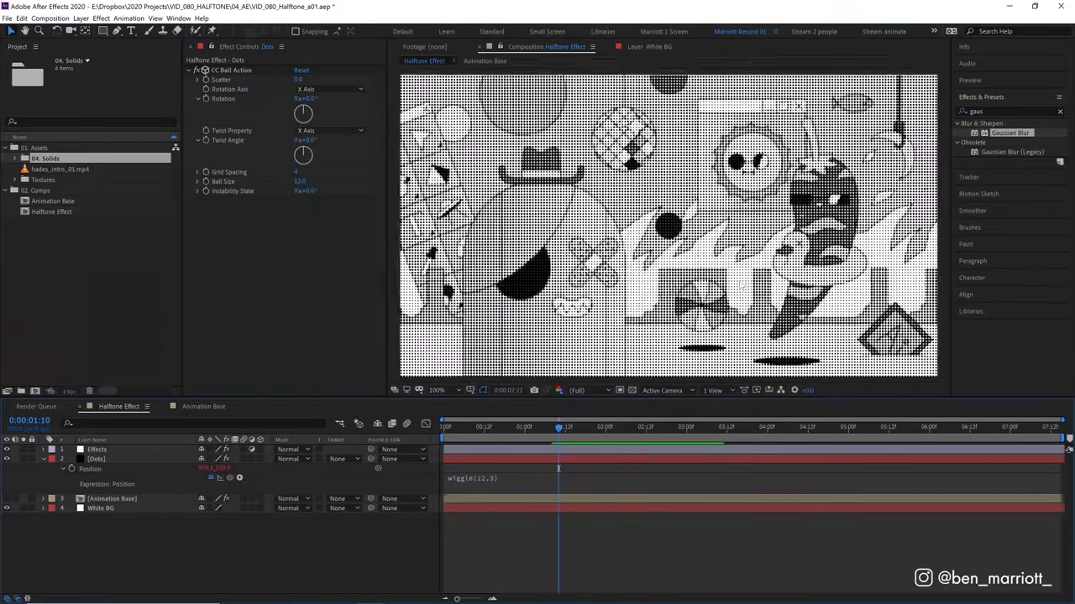
{"action": "left_click_drag", "start_coordinate": [580, 431], "coordinate": [633, 432]}
{"action": "left_click_drag", "start_coordinate": [590, 431], "coordinate": [605, 433]}
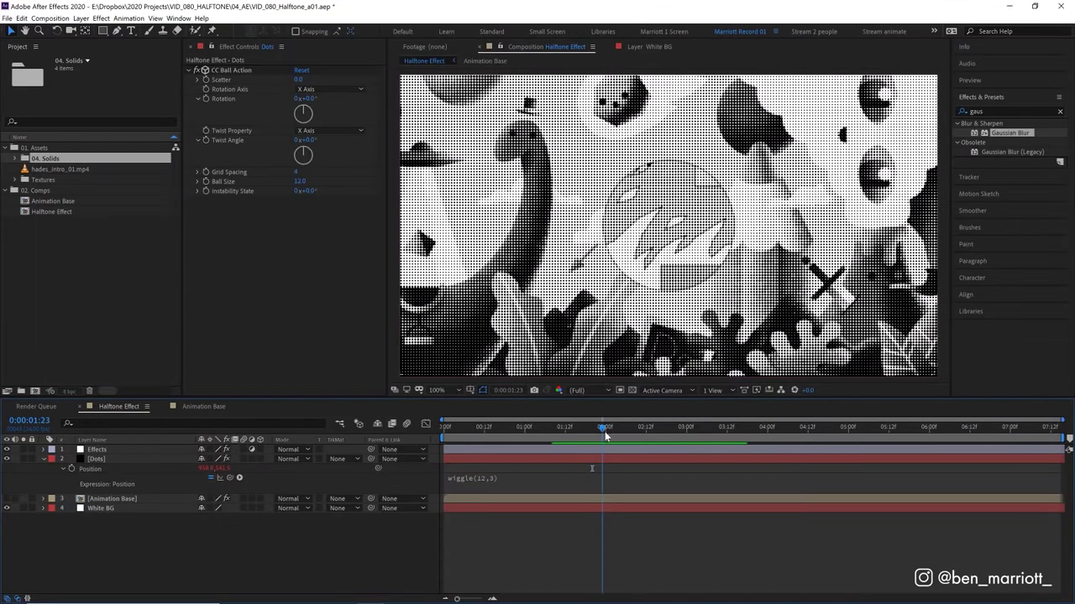
{"action": "left_click", "coordinate": [600, 449]}
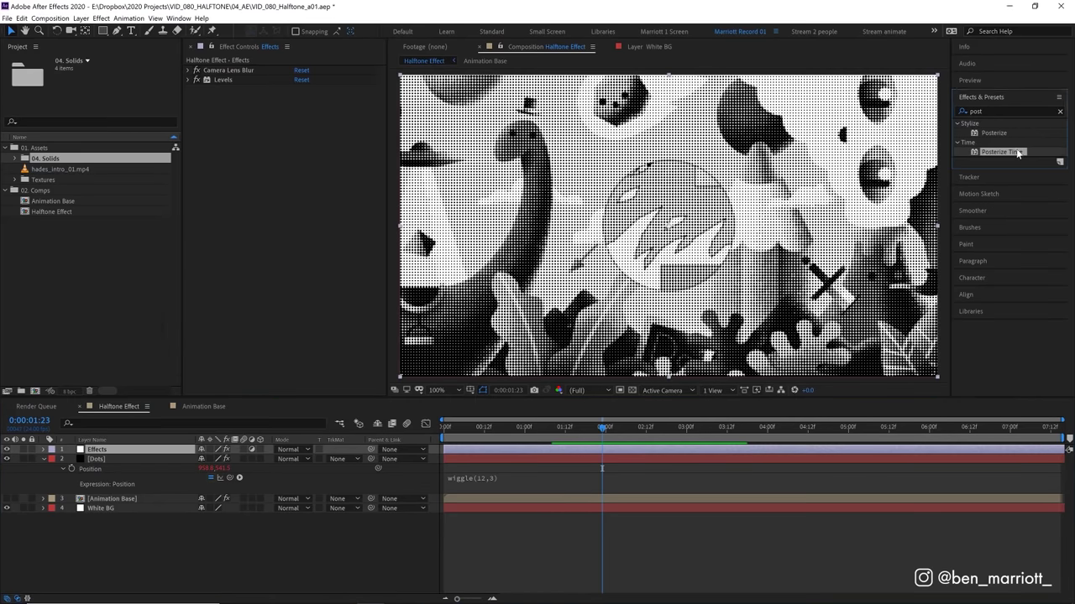
- Apply Posterize Time to the Effects layer at 12 fps and preview the stepped animation
{"action": "left_click_drag", "start_coordinate": [1018, 154], "coordinate": [285, 117]}
{"action": "left_click", "coordinate": [300, 98]}
{"action": "type", "text": "12"}
{"action": "left_click", "coordinate": [555, 423]}
{"action": "key", "text": "space"}
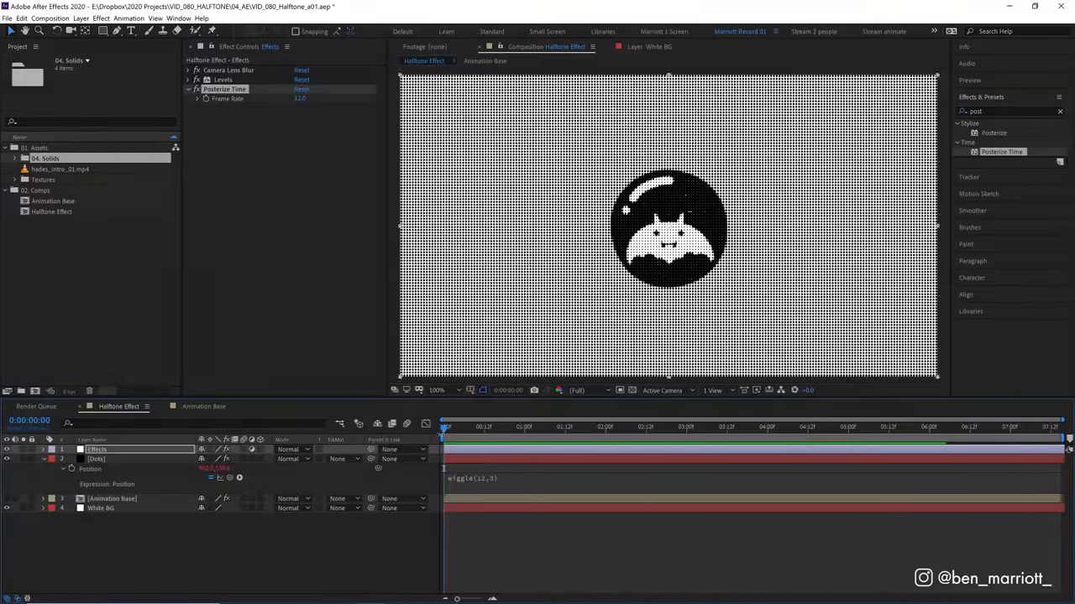
{"action": "key", "text": "space"}
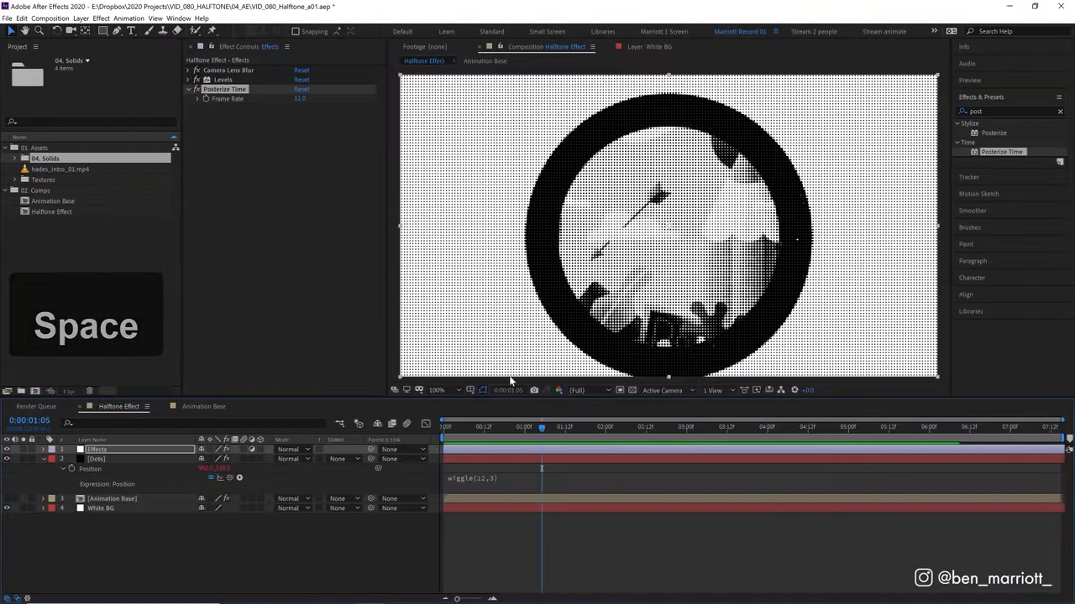
{"action": "left_click_drag", "start_coordinate": [503, 426], "coordinate": [467, 428]}
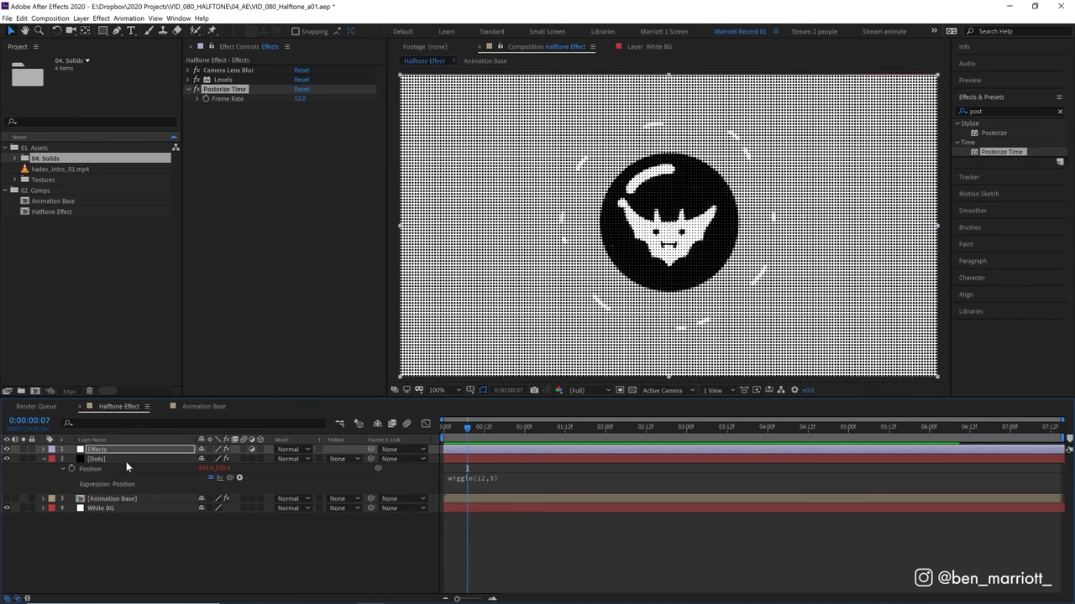
- Duplicate Animation Base, move the copy above Dots, and remove its Curves and Gaussian Blur effects
{"action": "left_click", "coordinate": [121, 500]}
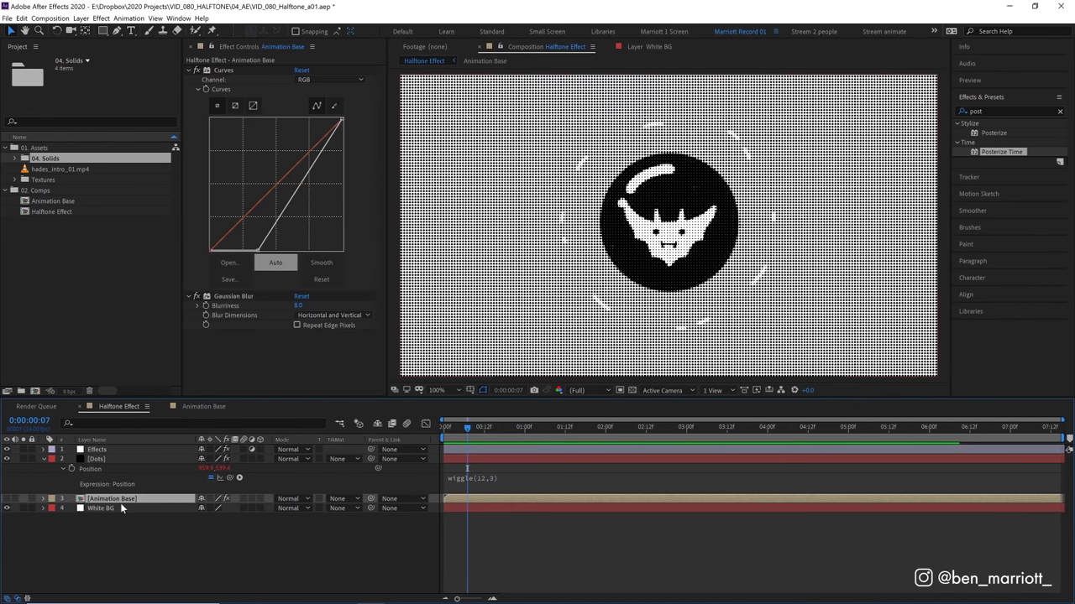
{"action": "key", "text": "ctrl+d"}
{"action": "left_click_drag", "start_coordinate": [134, 500], "coordinate": [116, 460]}
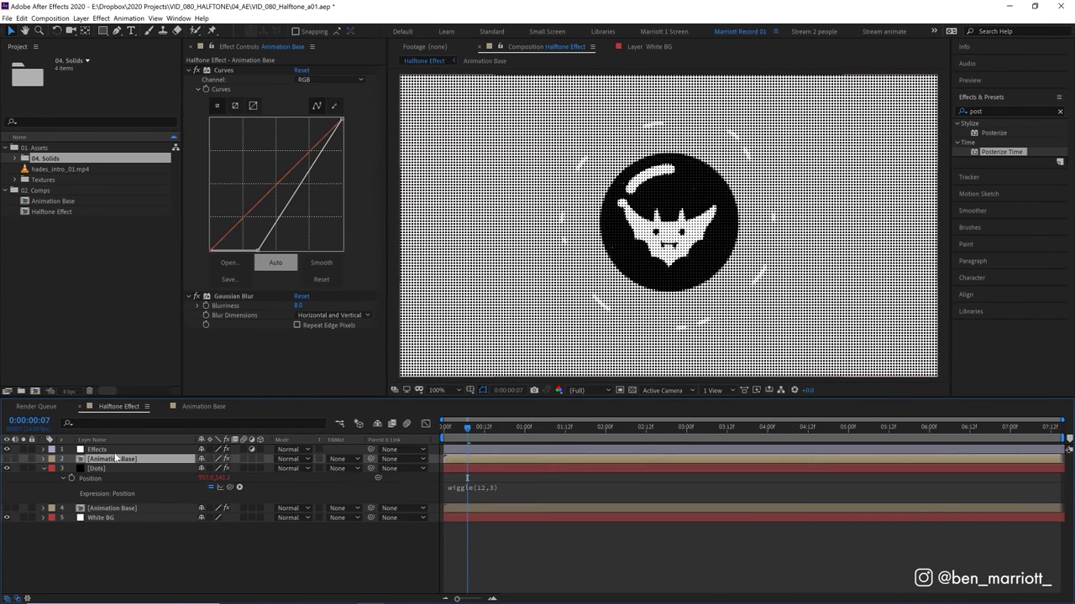
{"action": "left_click", "coordinate": [189, 70]}
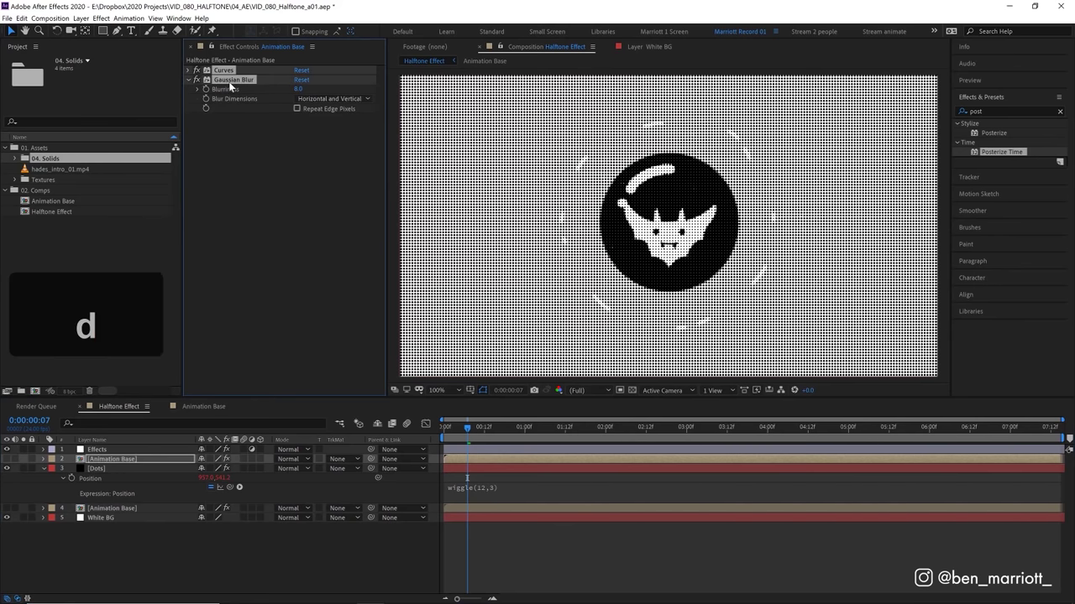
{"action": "key", "text": "Delete"}
- Add Levels and Hue/Saturation to the copy, with saturation at -100
{"action": "key", "text": "BackSpace"}
{"action": "type", "text": "lev"}
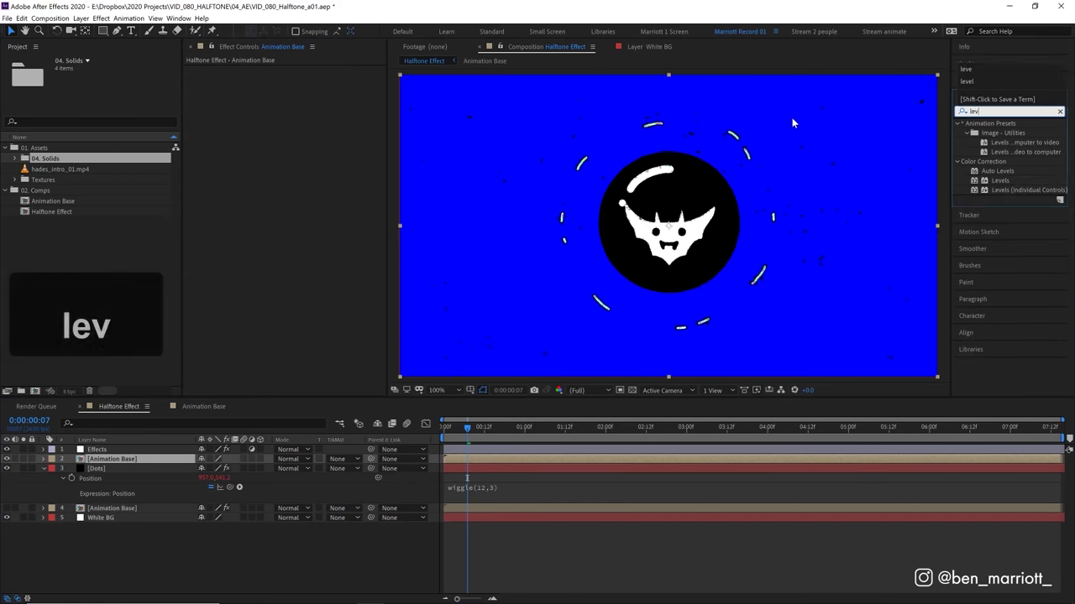
{"action": "key", "text": "Return"}
{"action": "type", "text": "hue"}
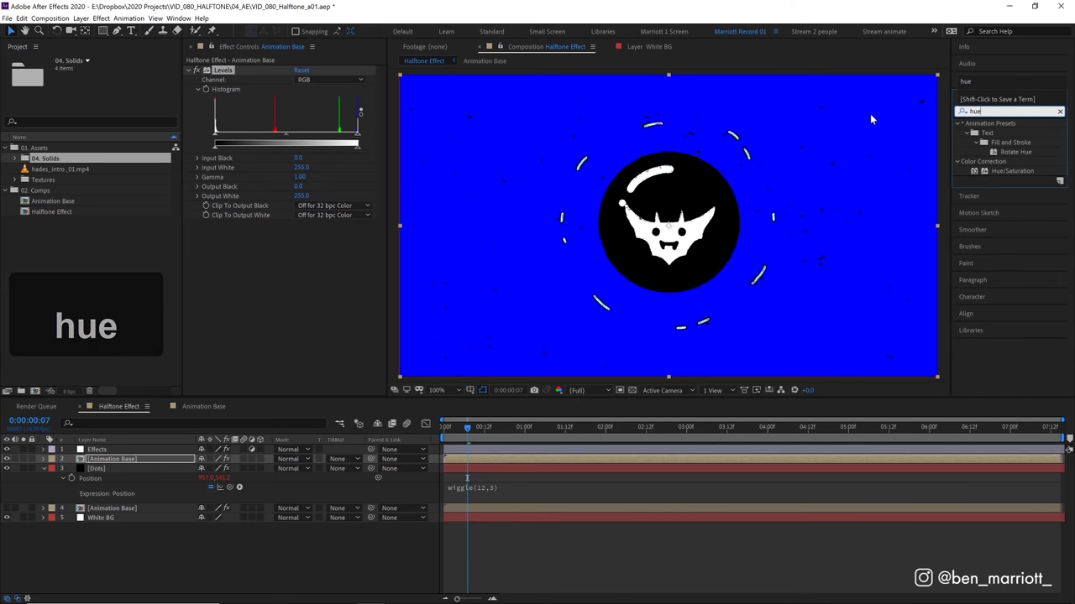
{"action": "double_click", "coordinate": [1015, 171]}
{"action": "left_click_drag", "start_coordinate": [289, 327], "coordinate": [200, 326]}
- Lower the copy's Levels Input White to 246 so light greys turn pure white
{"action": "key", "text": "period"}
{"action": "key", "text": "period"}
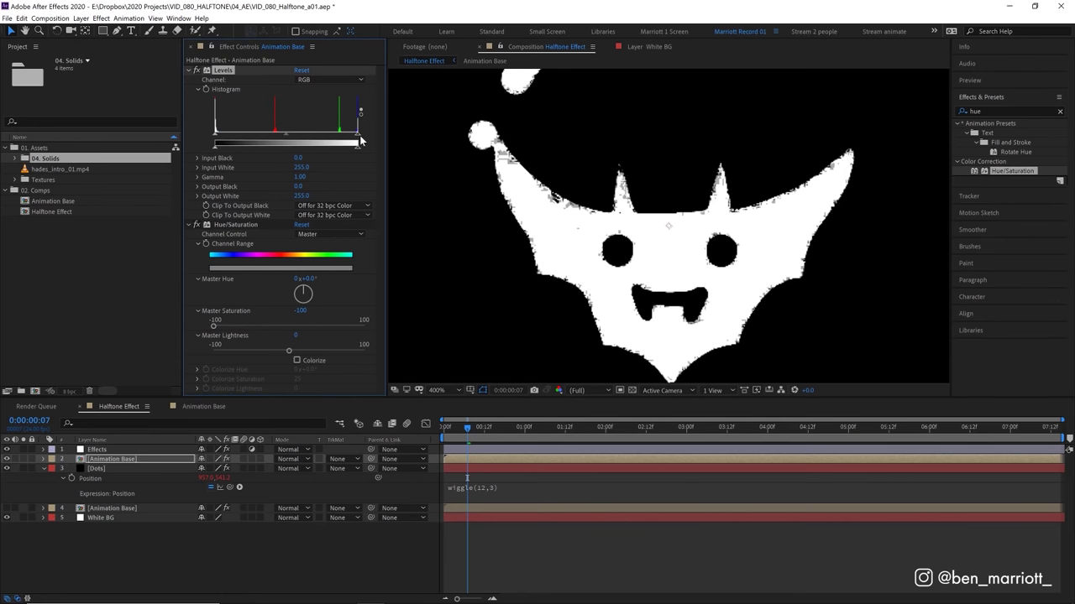
{"action": "left_click_drag", "start_coordinate": [345, 135], "coordinate": [324, 137]}
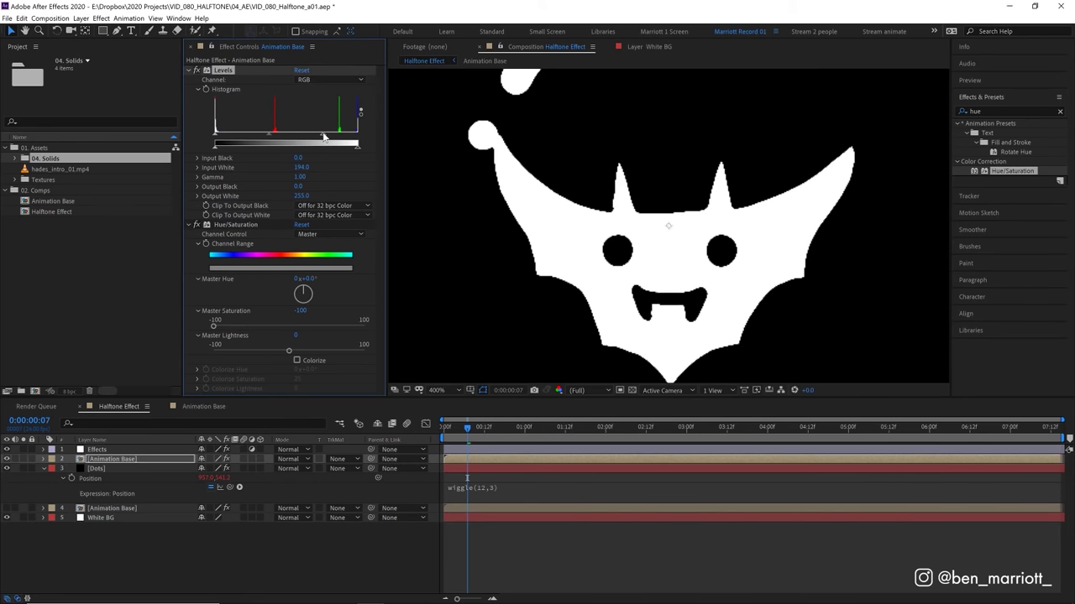
{"action": "key", "text": "comma"}
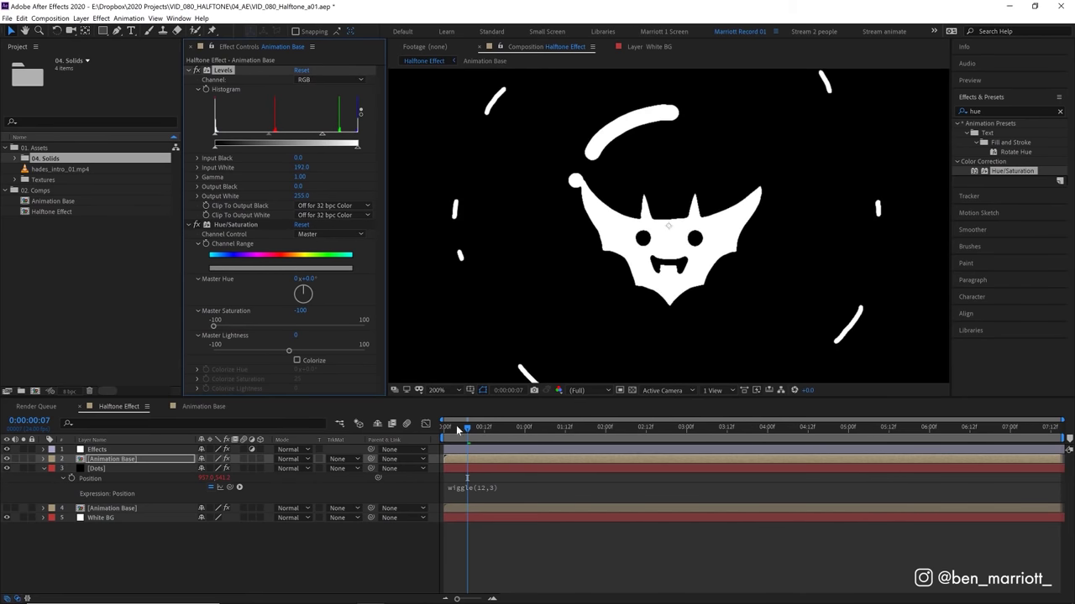
- Set the copy's blend mode to Screen and play back the pure-white result at 100%
{"action": "left_click", "coordinate": [287, 467]}
{"action": "left_click", "coordinate": [298, 163]}
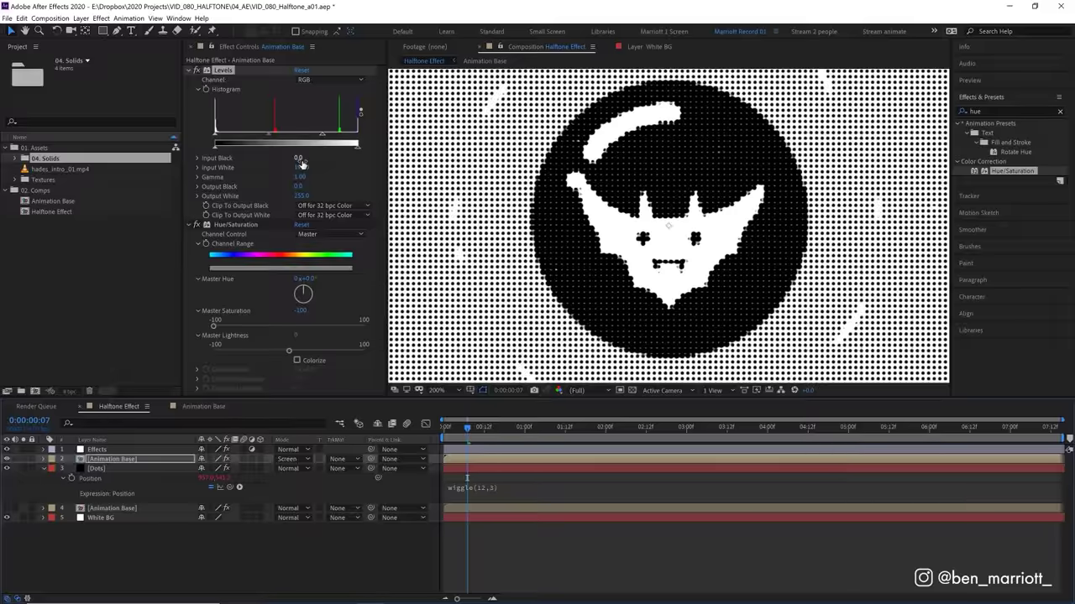
{"action": "key", "text": "comma"}
{"action": "key", "text": "space"}
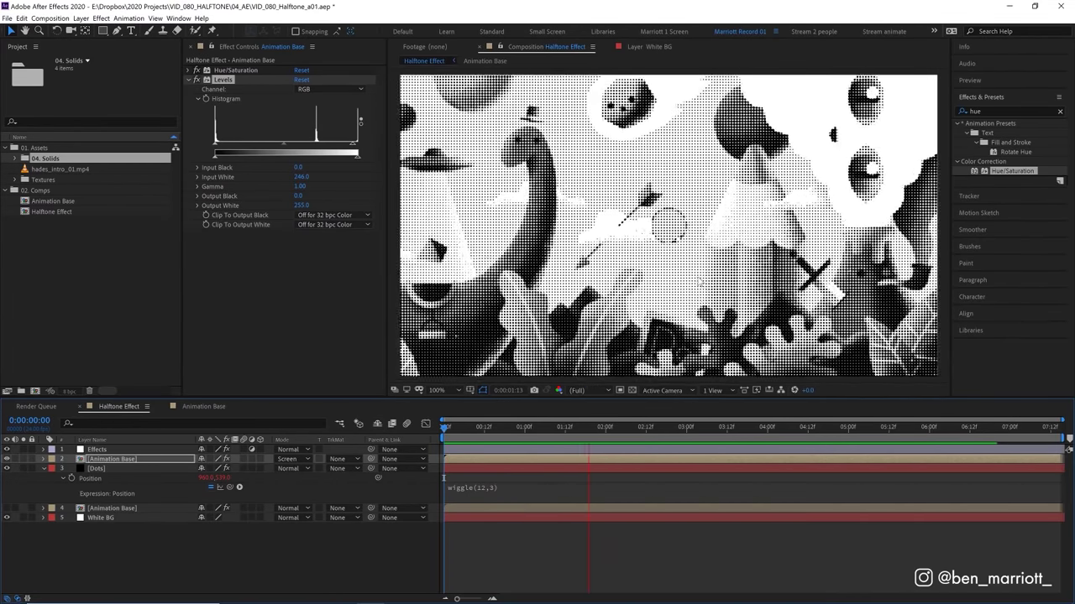
- Play back the halftone animation with its Light_Texture paper textures, then stop
{"action": "key", "text": "space"}
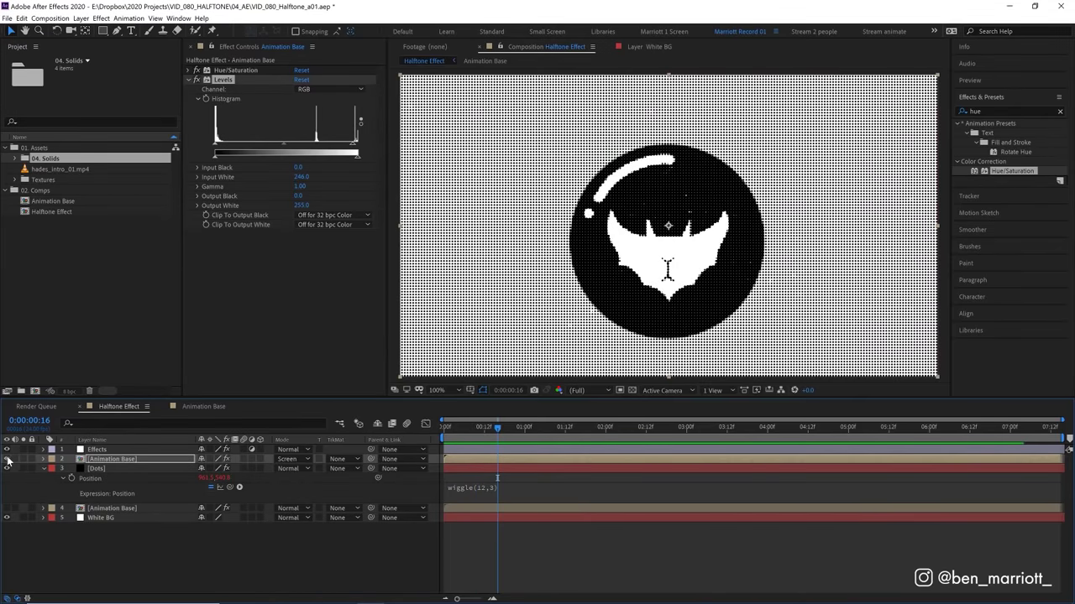
{"action": "key", "text": "space"}
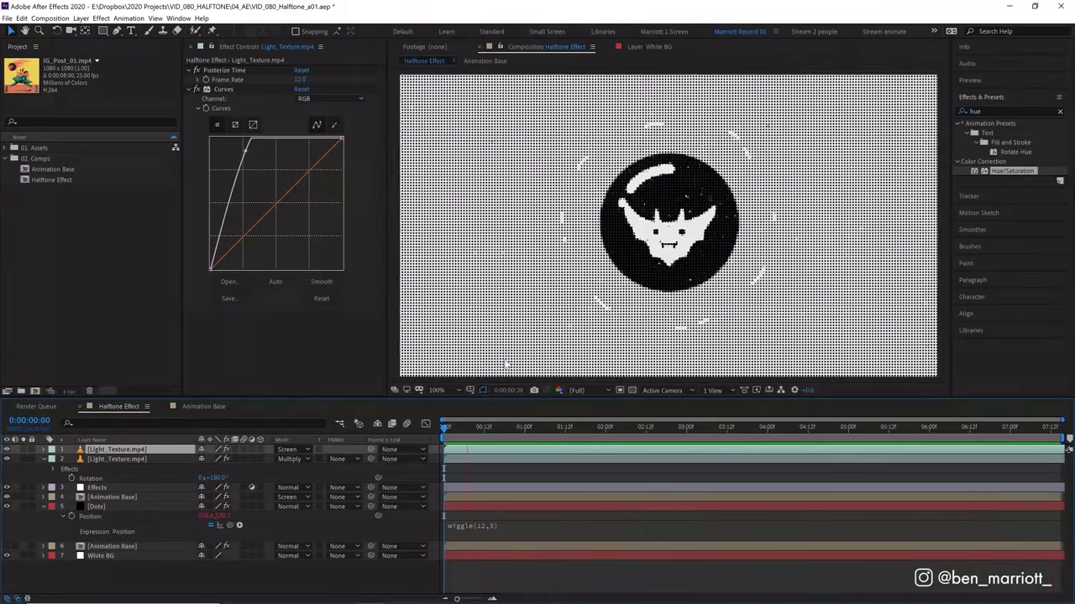
{"action": "key", "text": "space"}
{"action": "key", "text": "space"}
- Open Animation Base and place the IG_Post_01 clip on top of its layers
{"action": "double_click", "coordinate": [111, 546]}
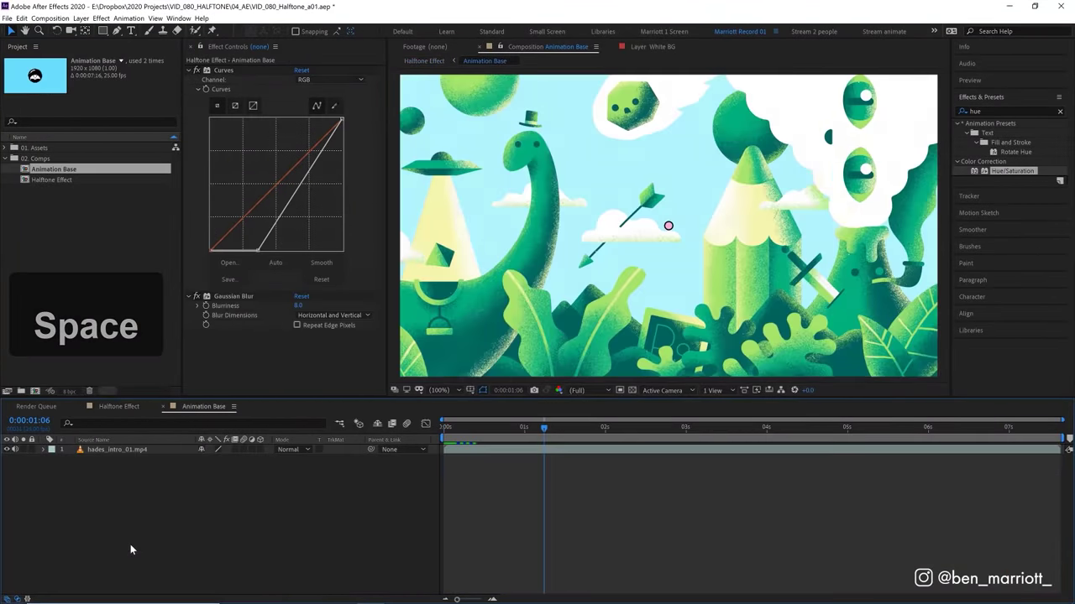
{"action": "left_click_drag", "start_coordinate": [55, 191], "coordinate": [513, 455]}
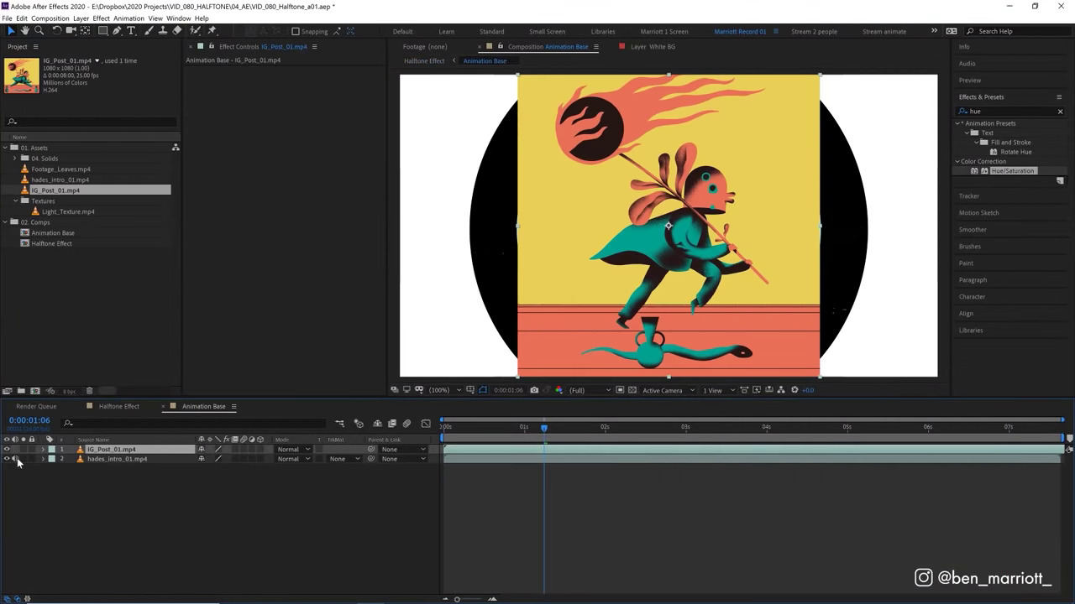
{"action": "key", "text": "Tab"}
{"action": "left_click", "coordinate": [513, 467]}
{"action": "key", "text": "space"}
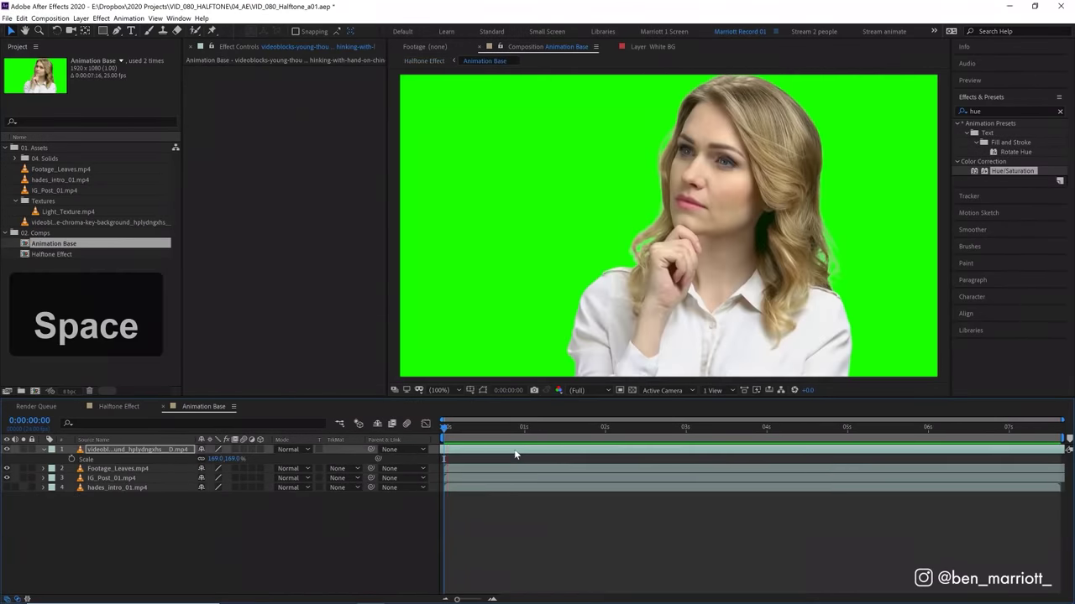
- Switch back to the Halftone Effect composition and play the portrait as halftone dots
{"action": "key", "text": "Tab"}
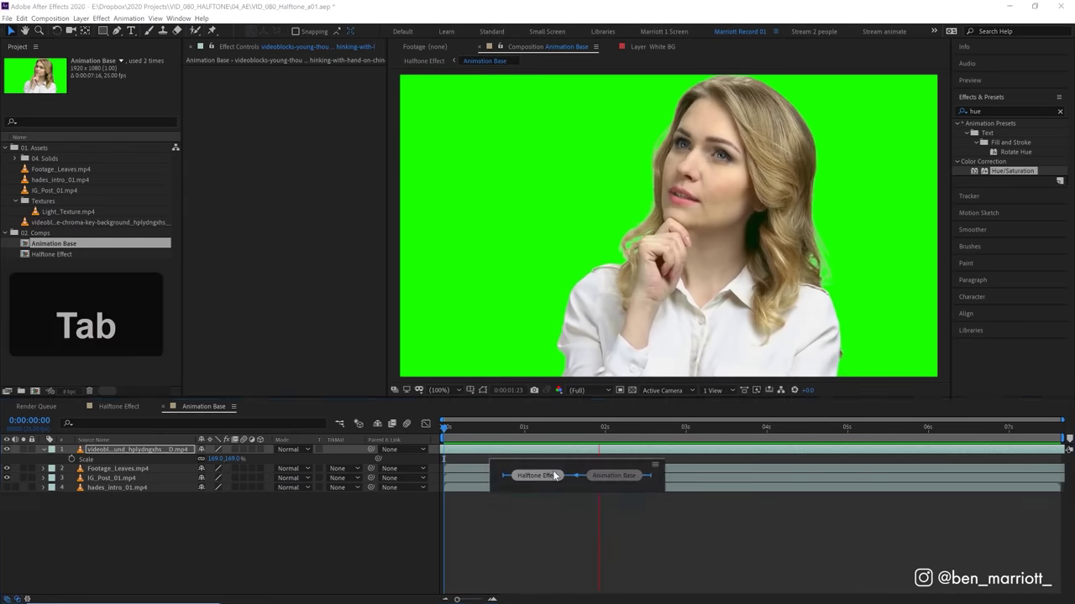
{"action": "left_click", "coordinate": [516, 468]}
{"action": "key", "text": "space"}
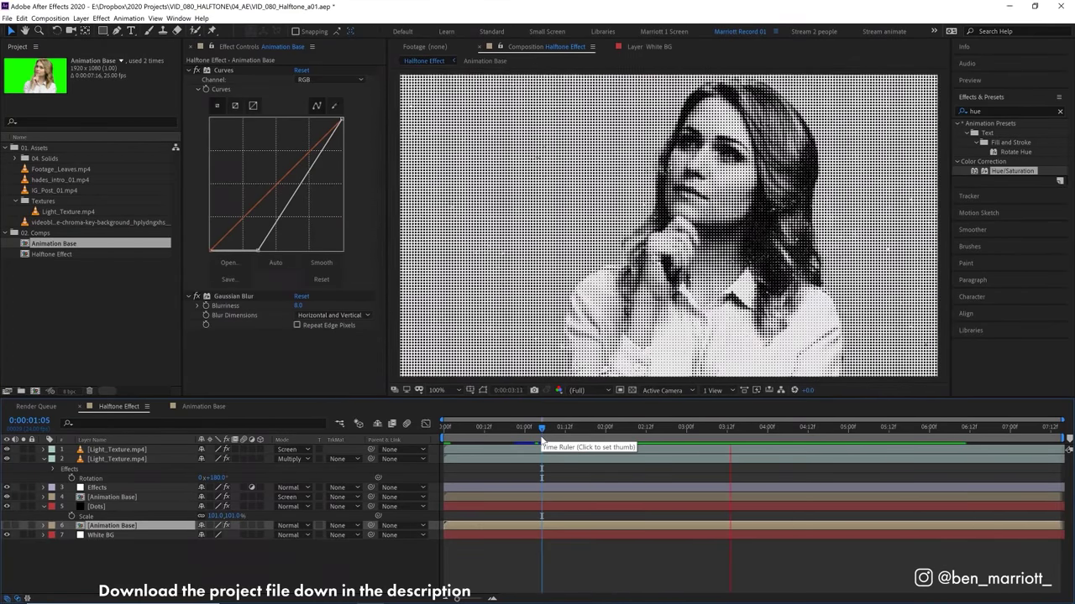